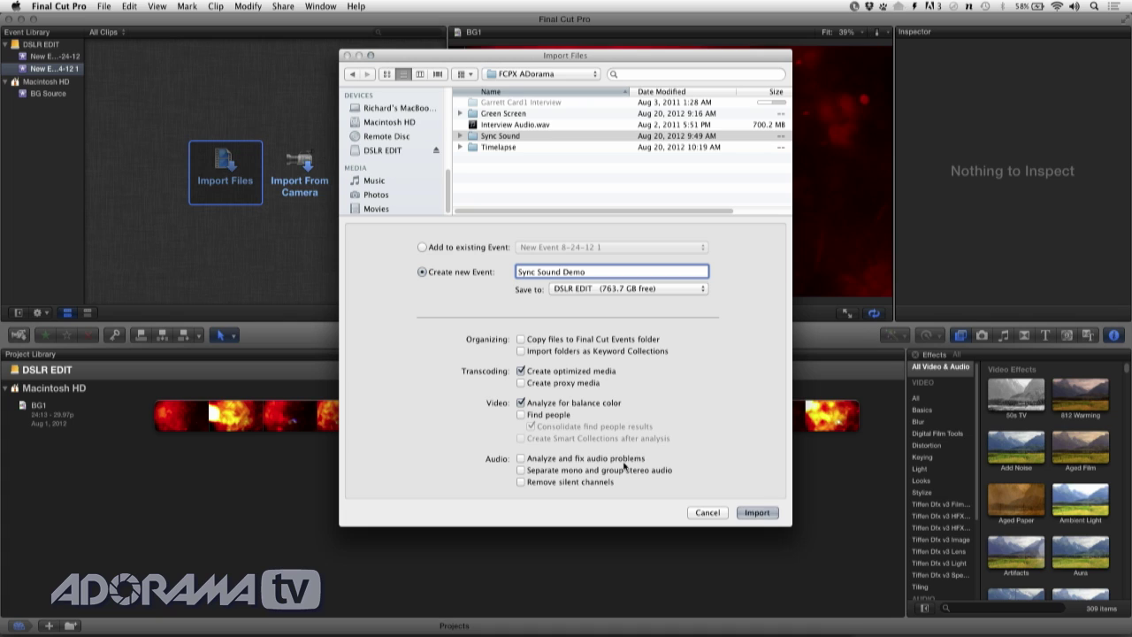
Enable audio problem fixing, mono/stereo separation and silent channel removal, and import the Sync Sound folder into the Sync Sound Demo event
left_click(620, 458)
left_click(626, 473)
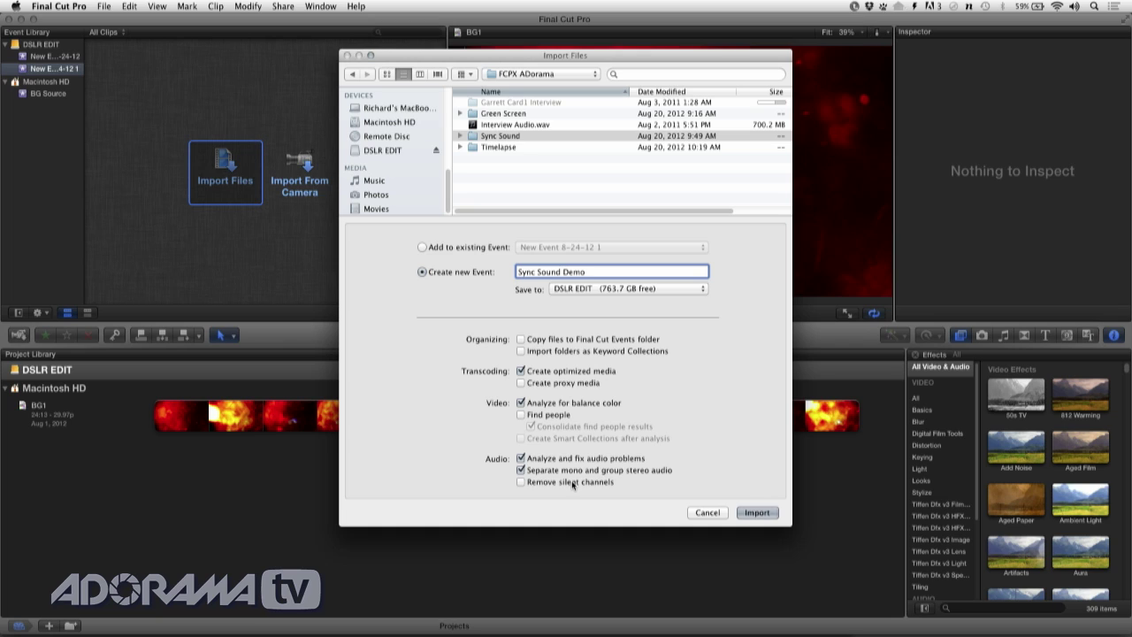
left_click(573, 484)
left_click(756, 513)
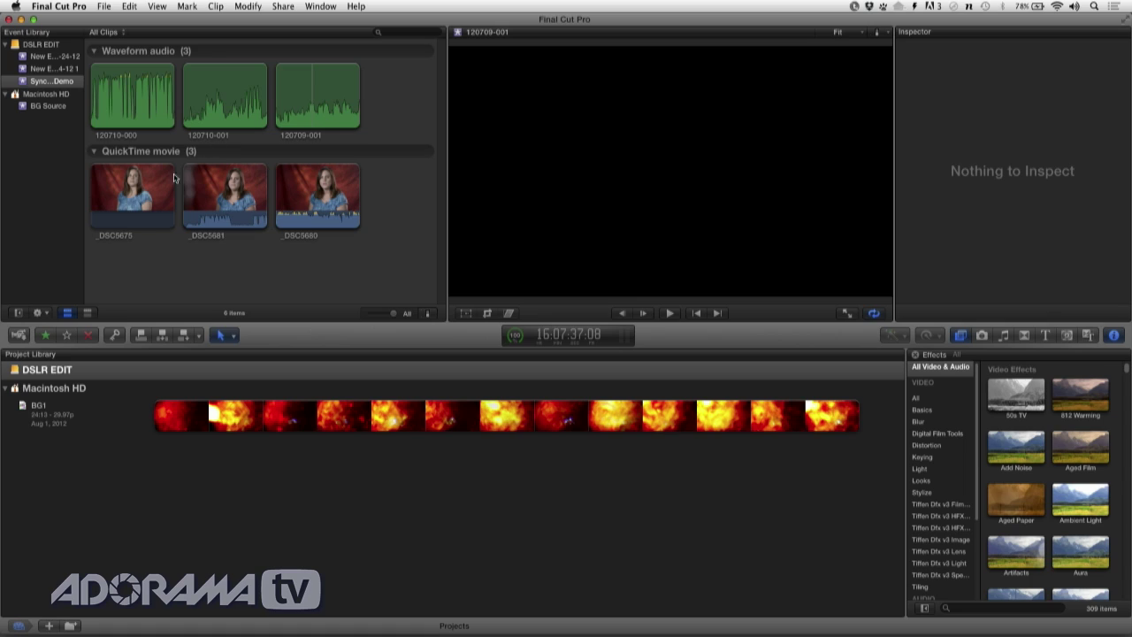
Look through the three imported QuickTime movies and the three separate waveform audio recordings in the Sync Sound Demo event
left_click(148, 203)
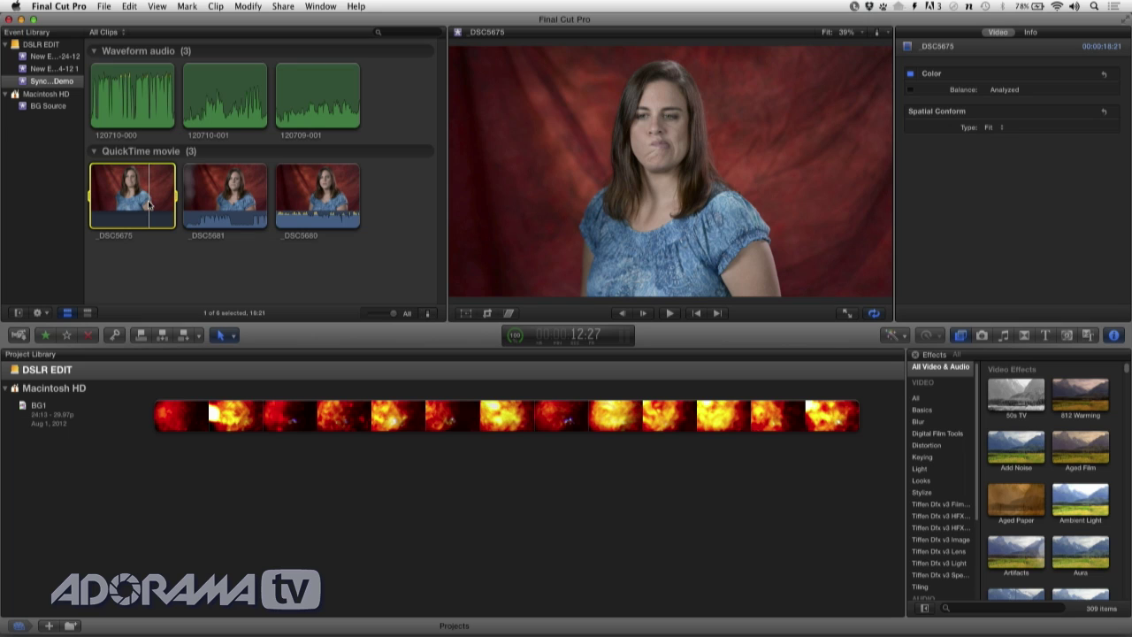
left_click(219, 201)
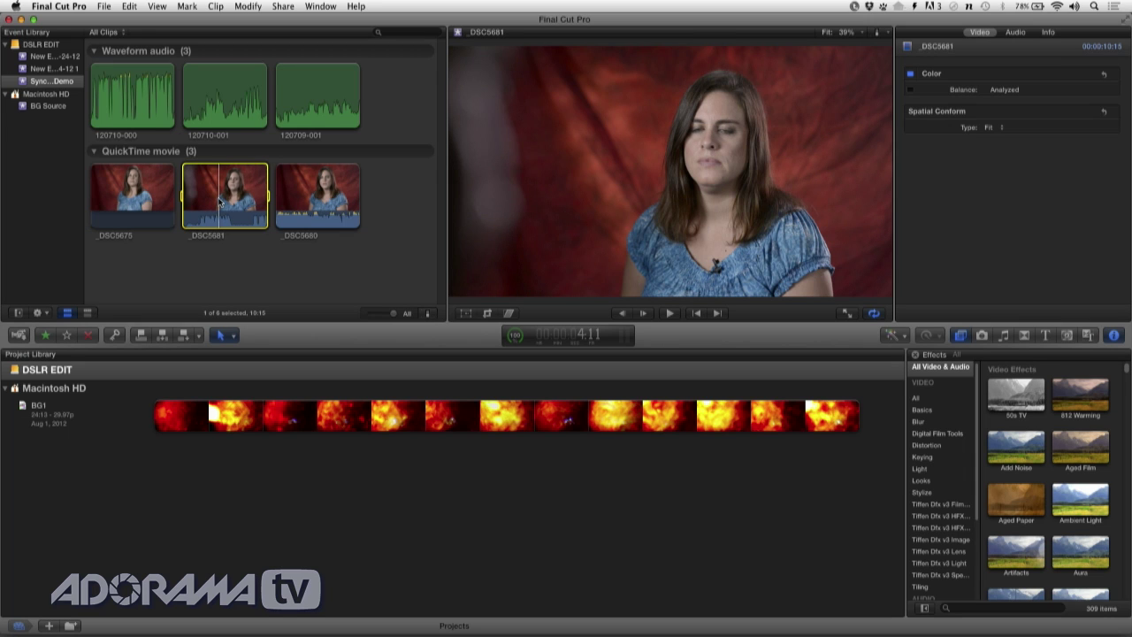
left_click(346, 202)
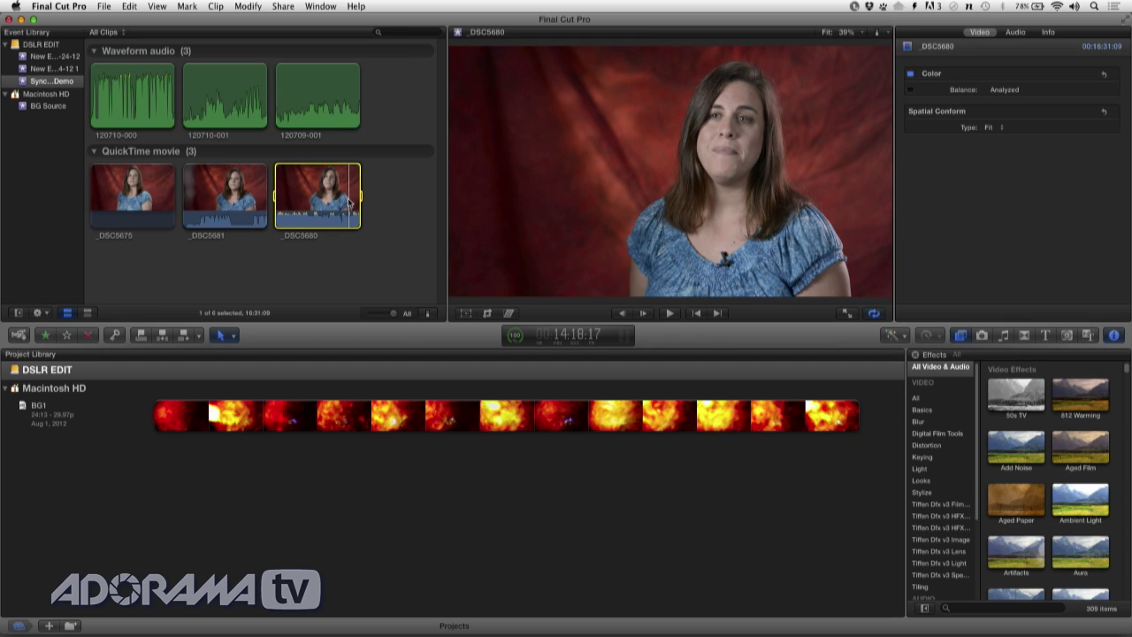
left_click(312, 110)
left_click(231, 106)
left_click(157, 97)
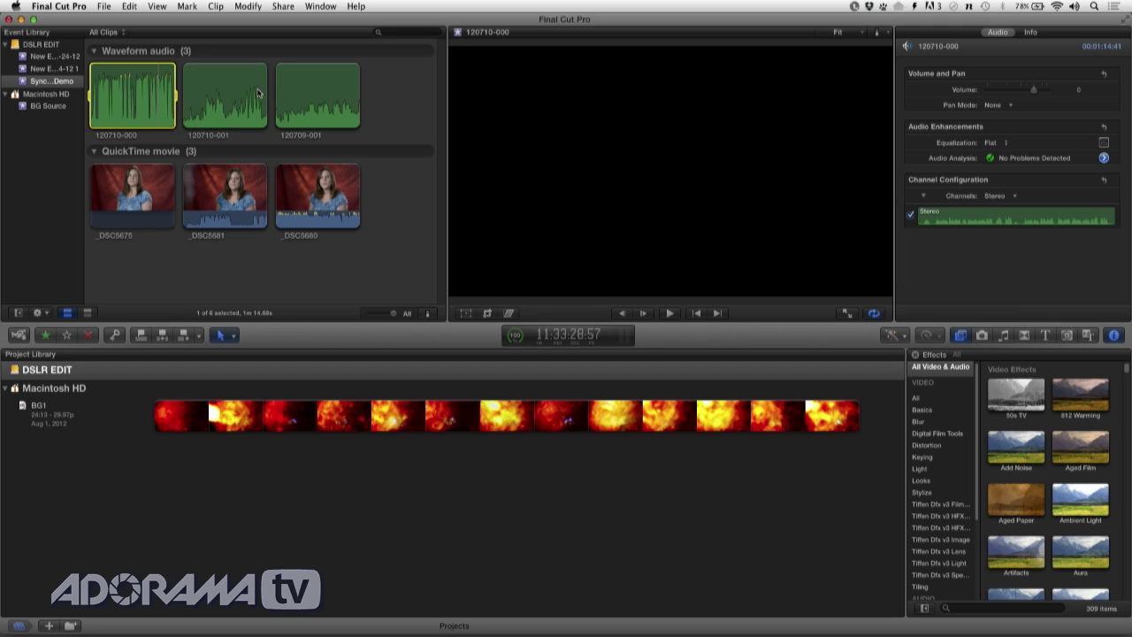
left_click(307, 100)
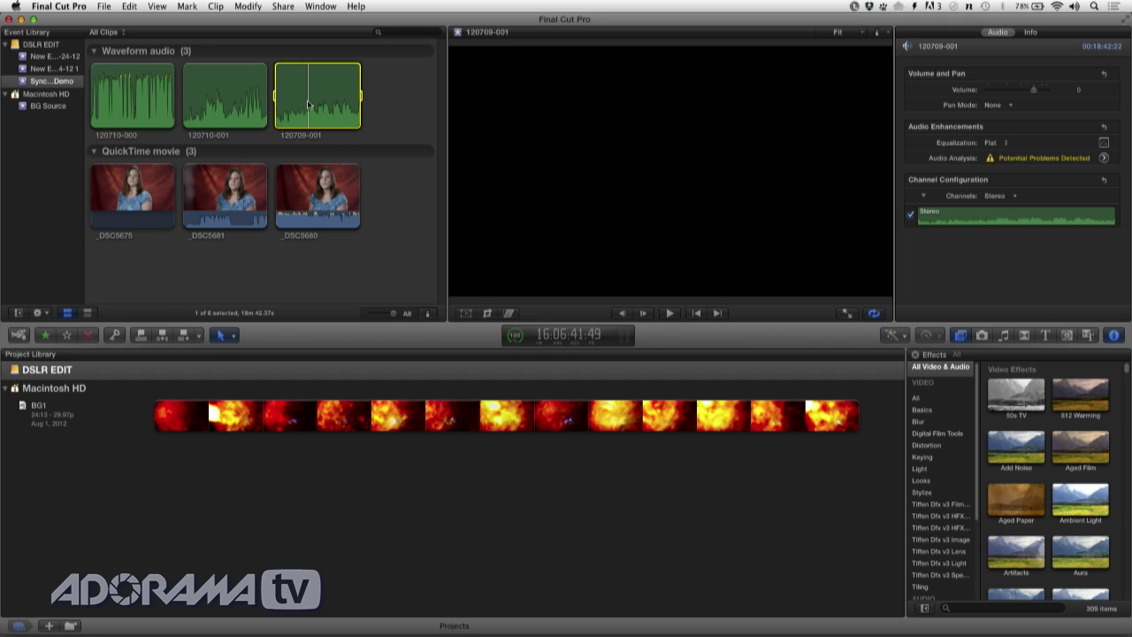
Play the opening part of the _DSC5680 clip where the slate is held in front of the subject
left_click(311, 204)
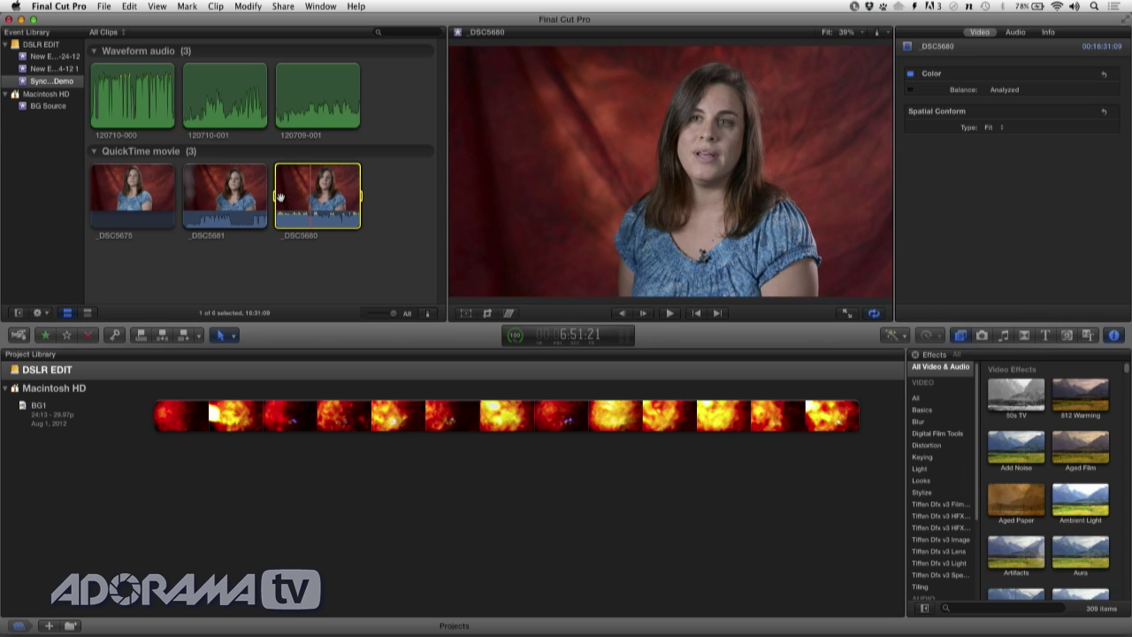
key("space")
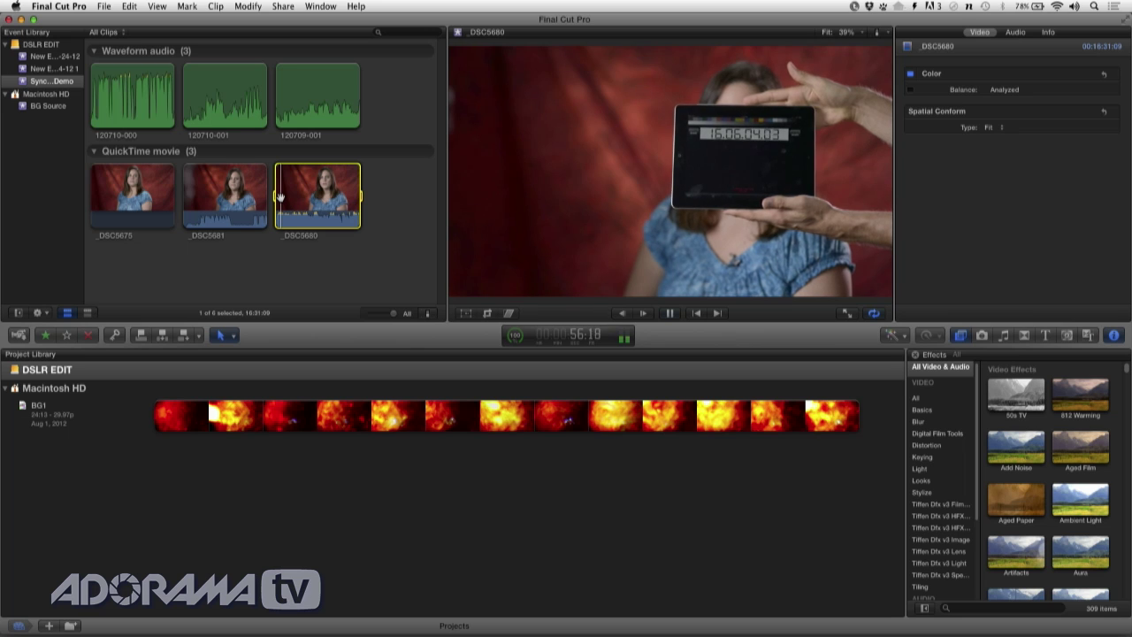
key("space")
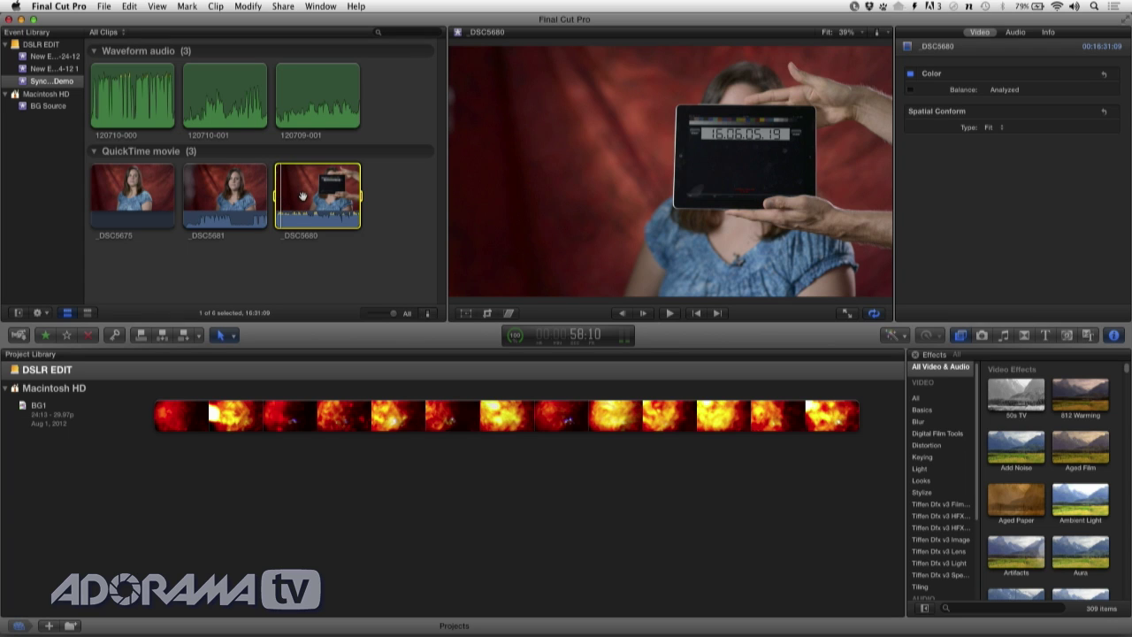
Turn on the Loudness enhancement for the 120709-001 audio clip
left_click(311, 112)
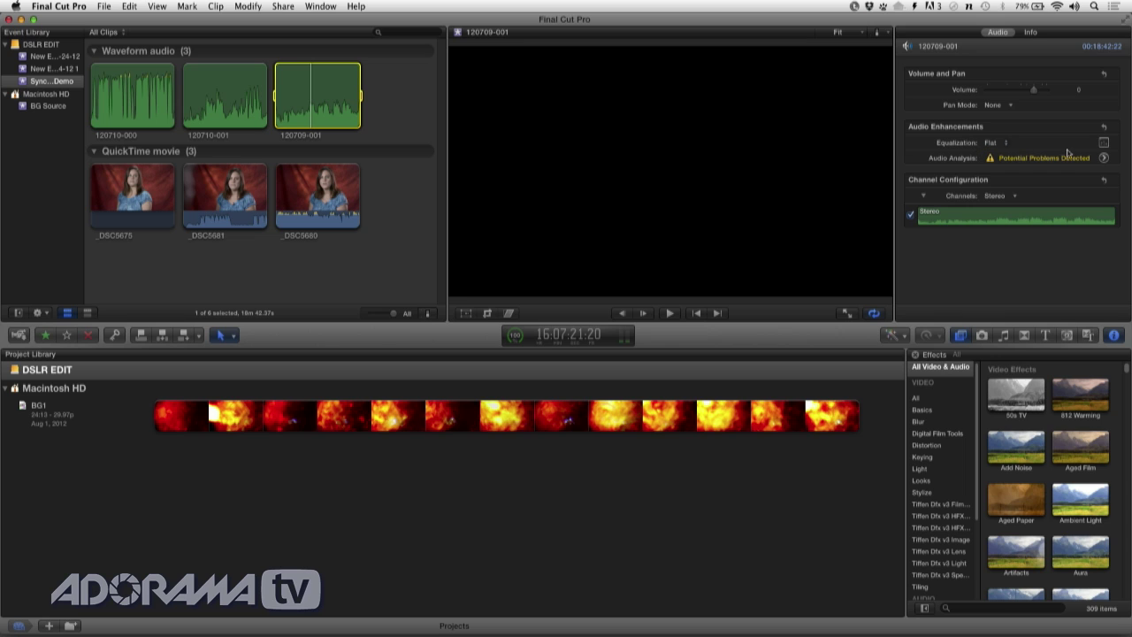
left_click(1103, 158)
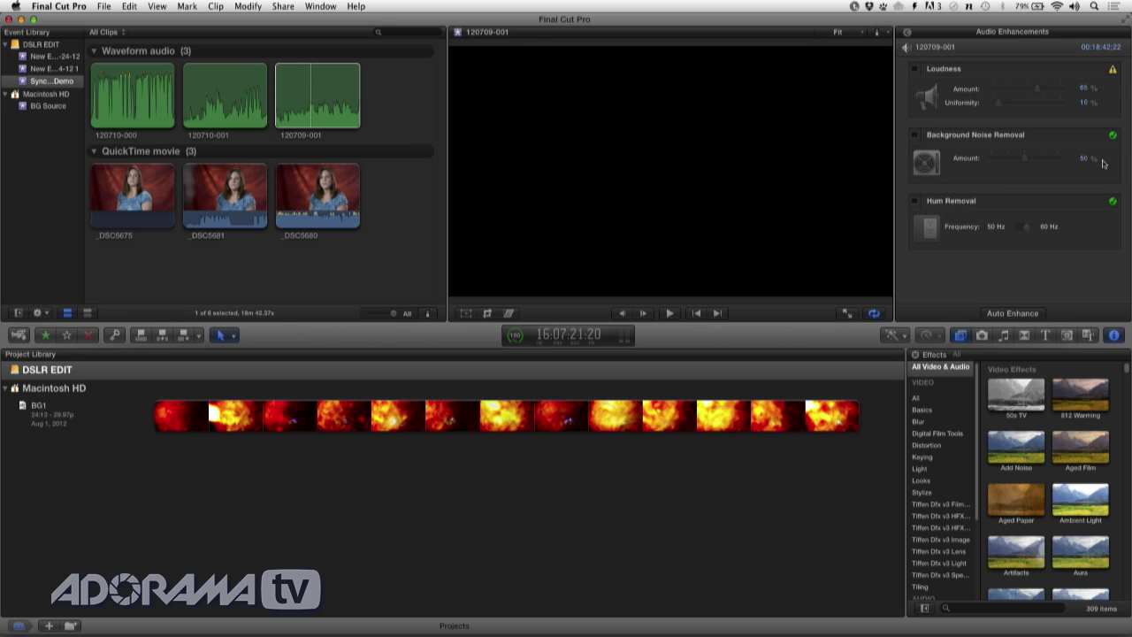
left_click(915, 70)
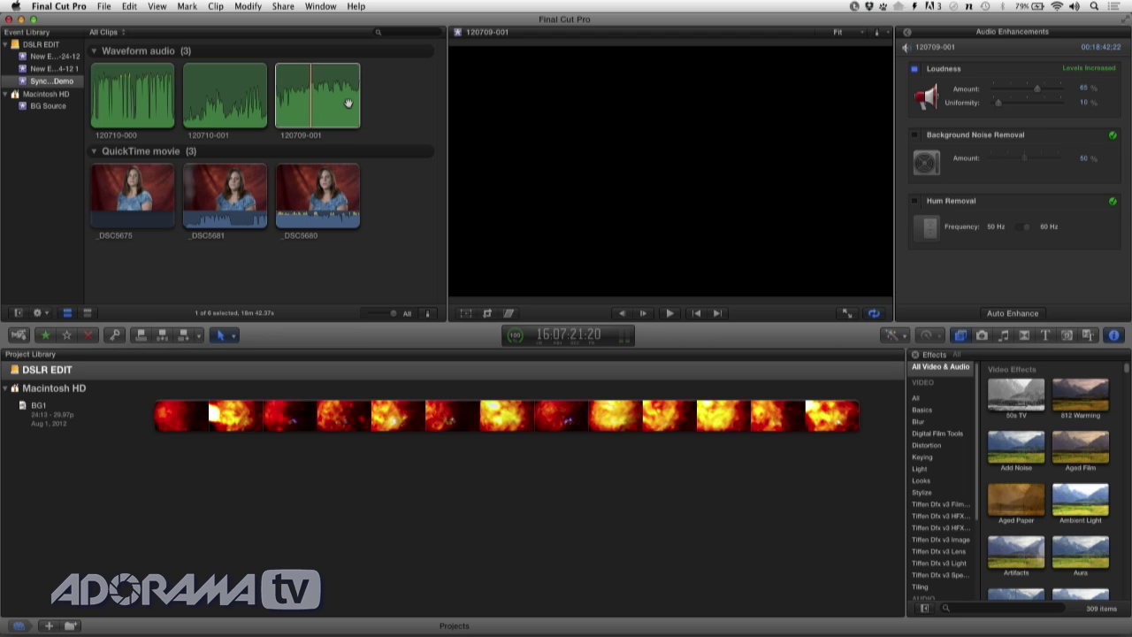
Synchronize the 120709-001 audio recording with the _DSC5680 video clip
left_click(336, 197, "super")
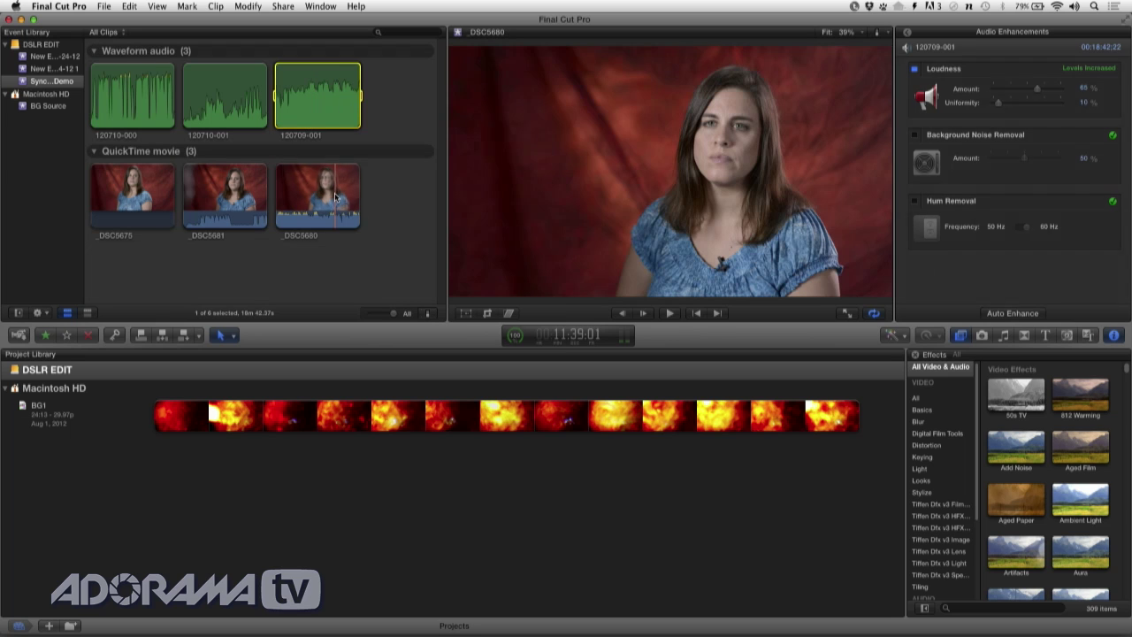
left_click(216, 7)
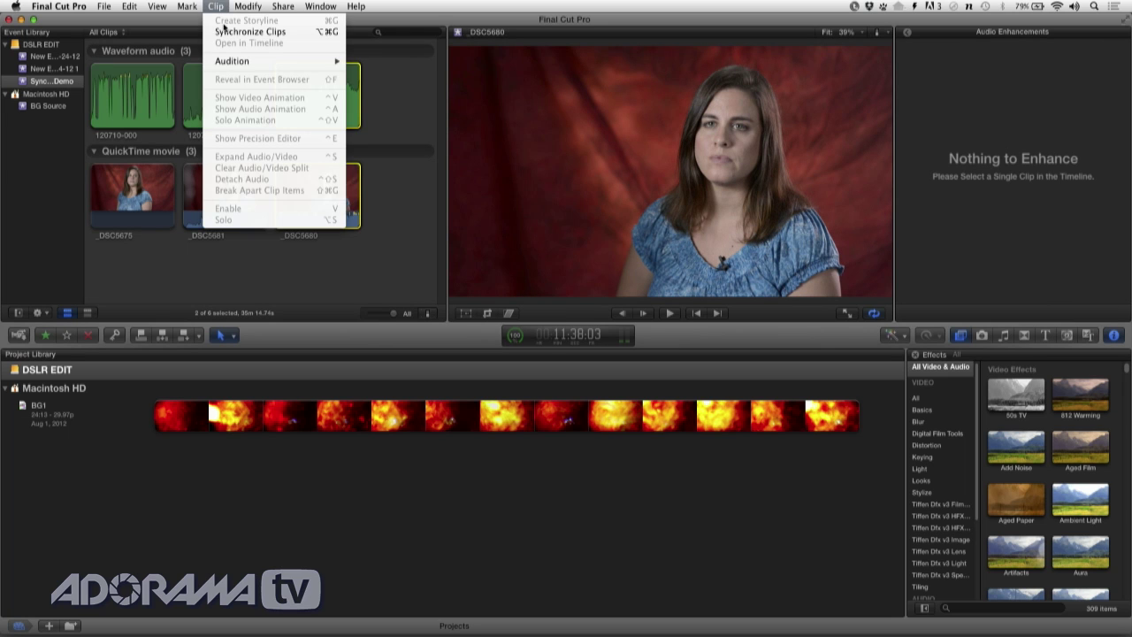
left_click(226, 32)
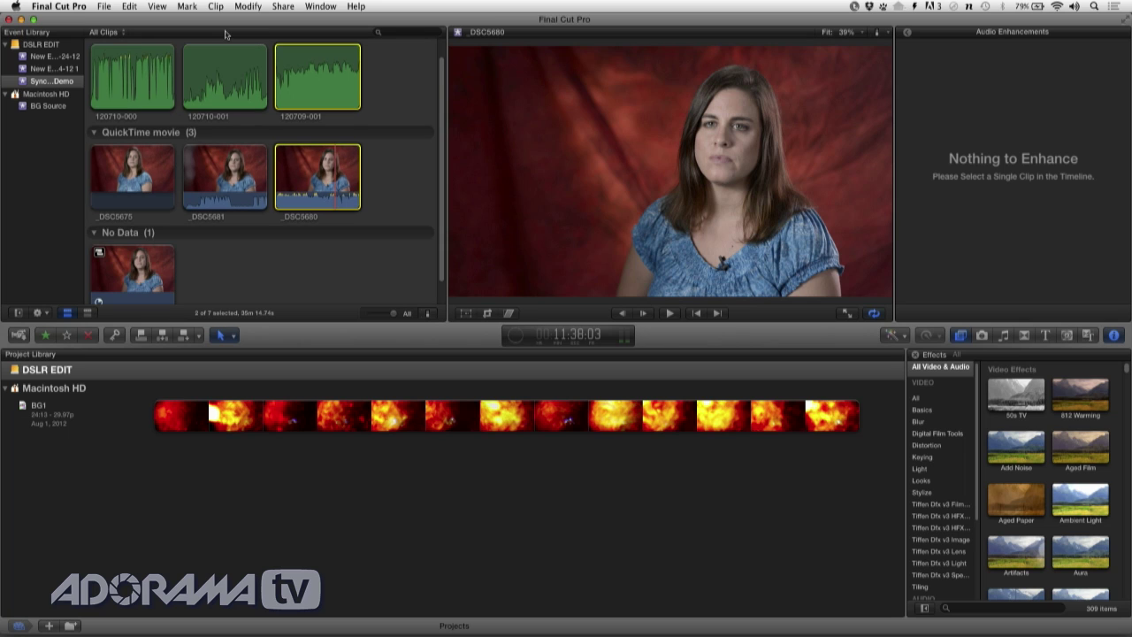
Check the progress of the synchronization and audio analysis of the new synchronized clip in the background tasks
scroll(389, 221, "down", 2)
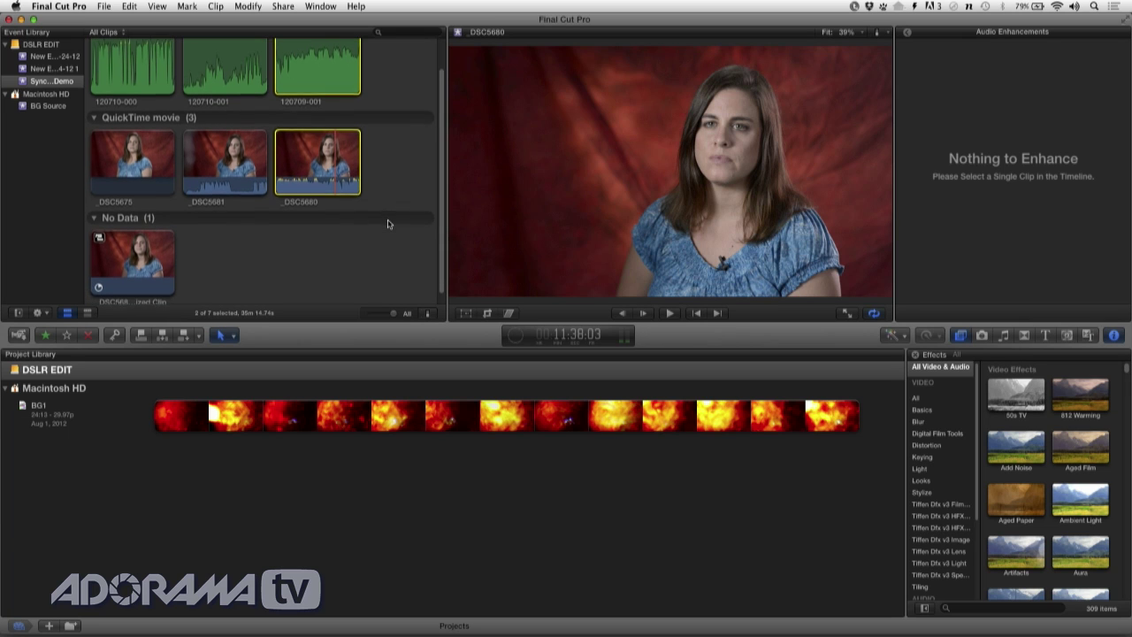
left_click(99, 280)
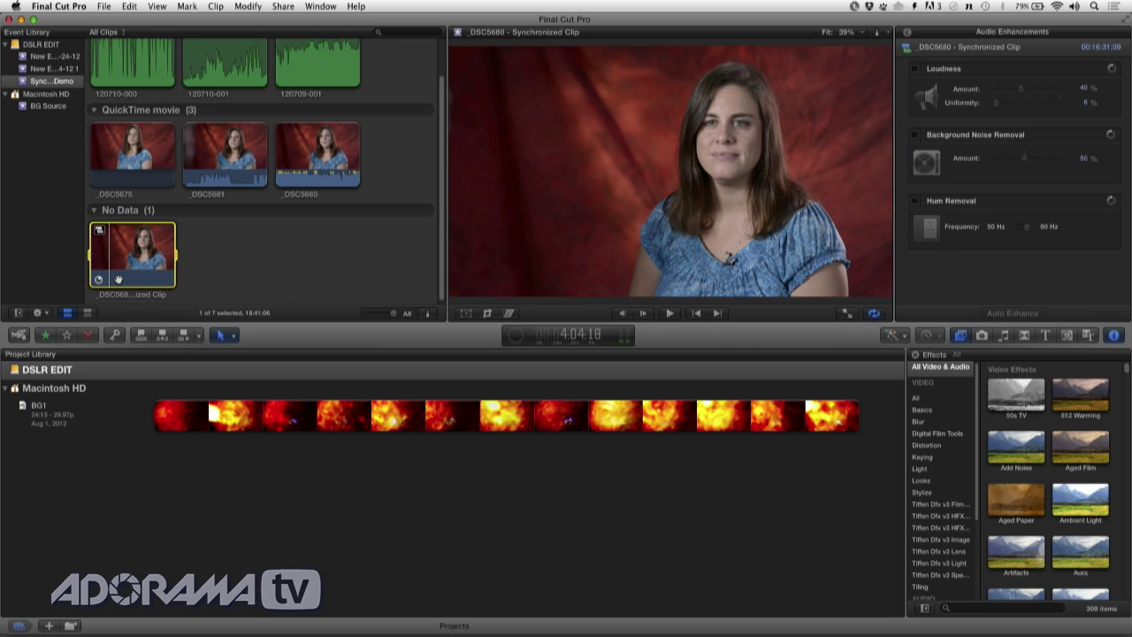
left_click(516, 335)
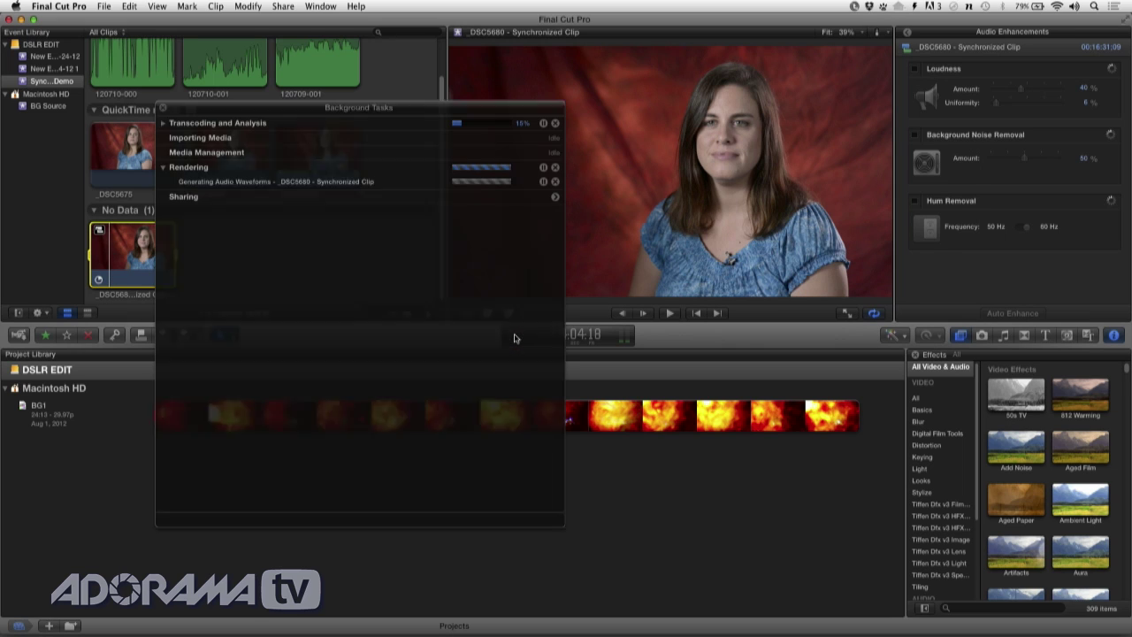
left_click(163, 125)
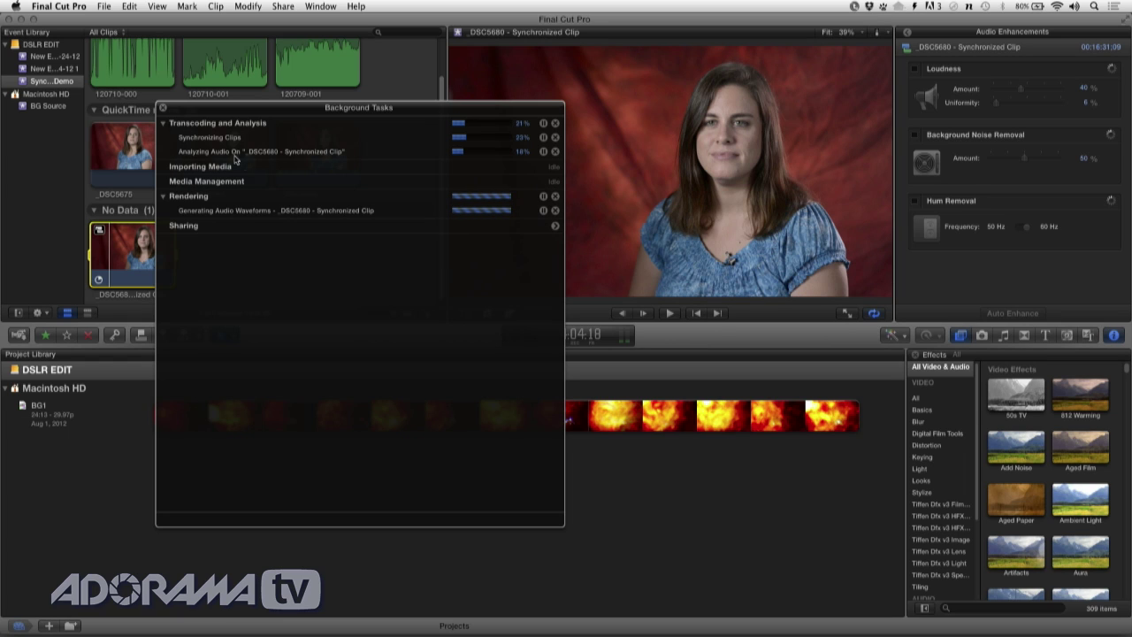
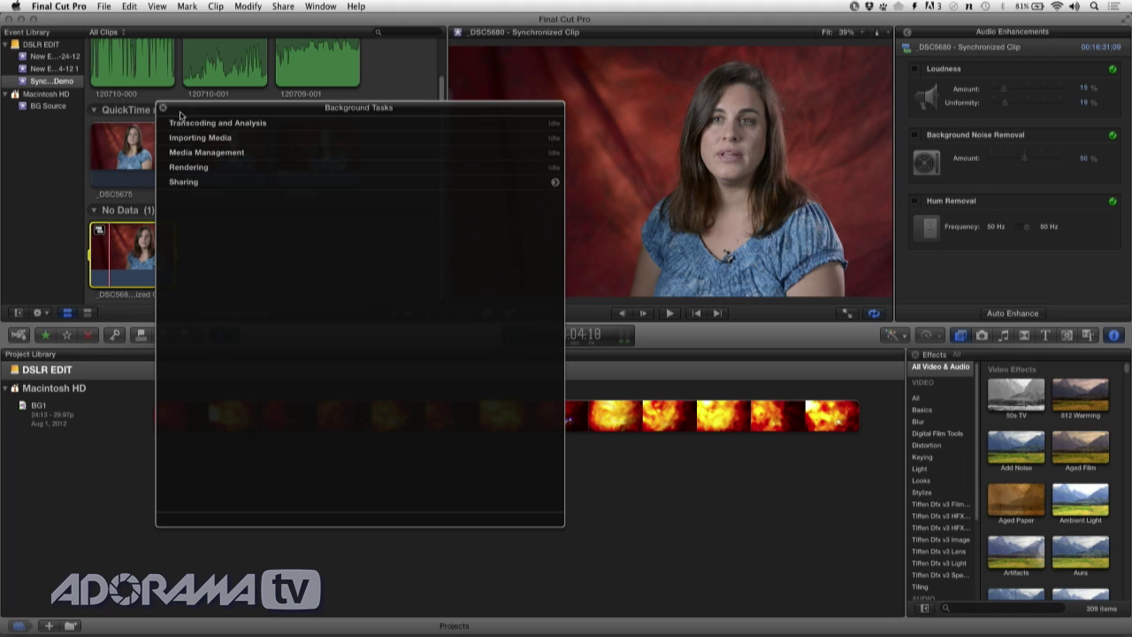
left_click(162, 108)
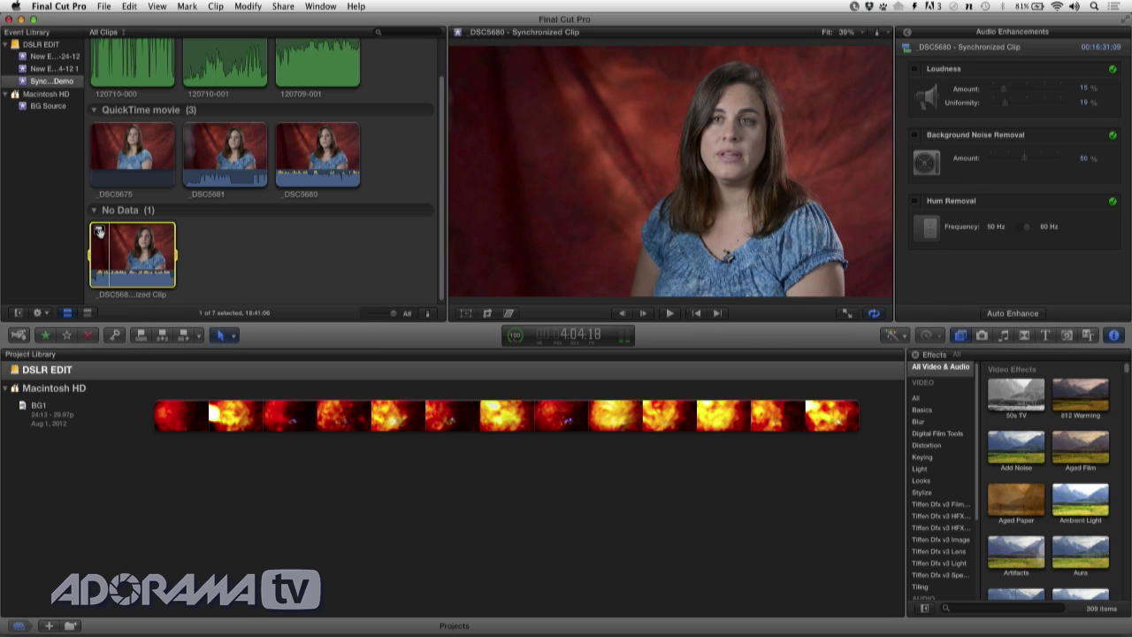
Create a new project named Synced Clip and place the synchronized _DSC5680 clip at the start of its timeline
left_click(50, 626)
type("Synced Clip")
key("Return")
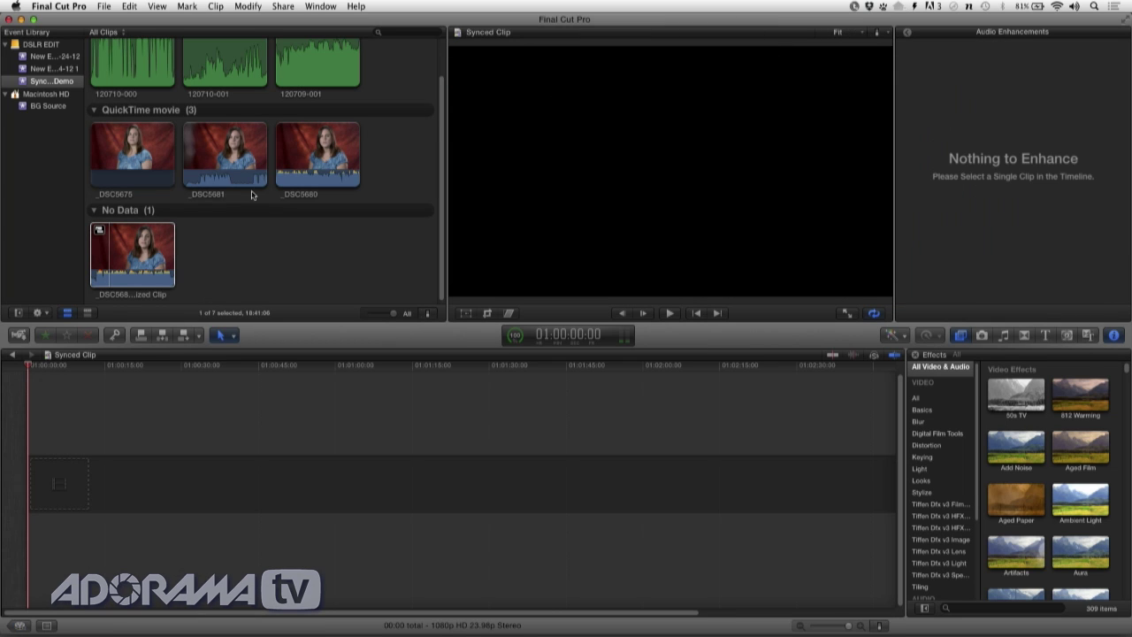
left_click_drag(148, 244, 49, 493)
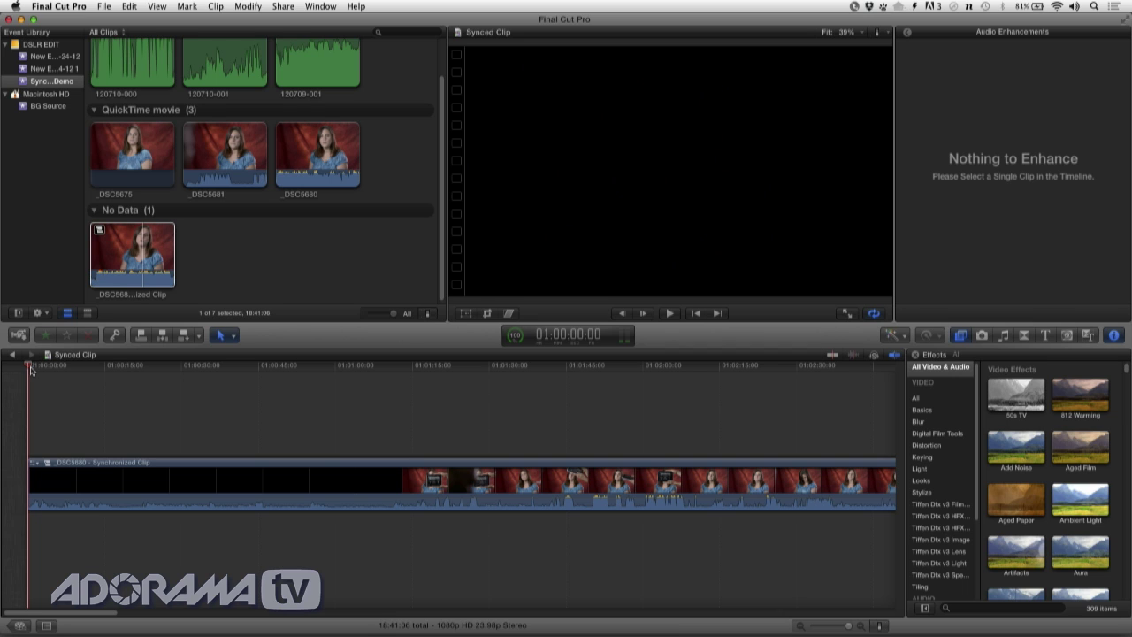
Raise the midtones exposure to 4% in Correction 1 of the synchronized timeline clip, judging it on a frame of the speaker near 01:02:16:07
left_click_drag(31, 370, 715, 382)
left_click(726, 476)
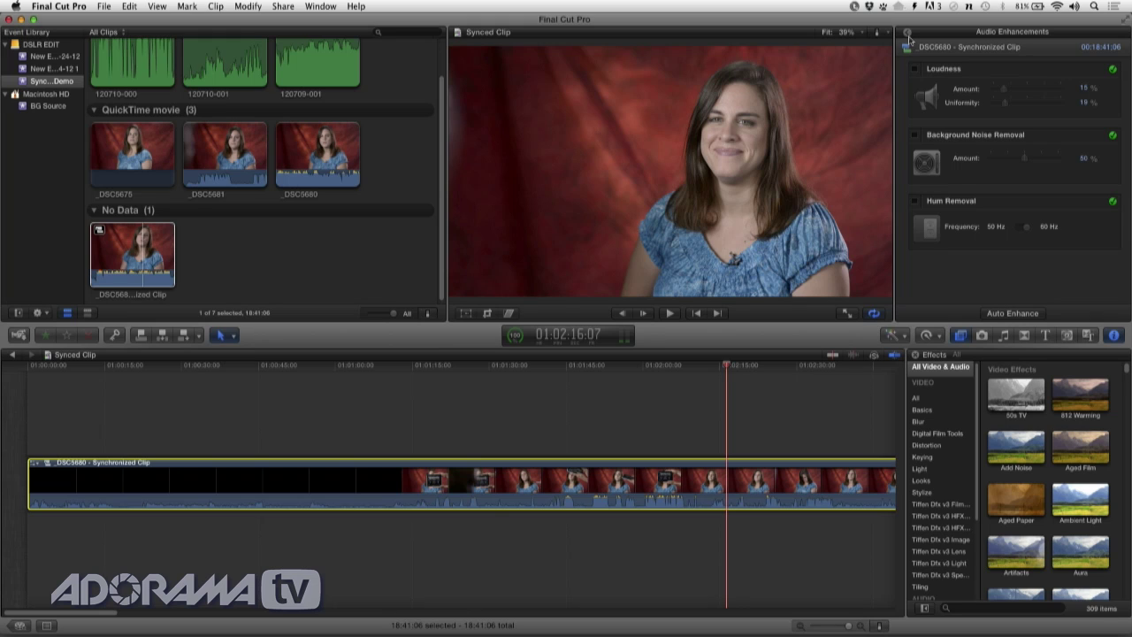
left_click(907, 37)
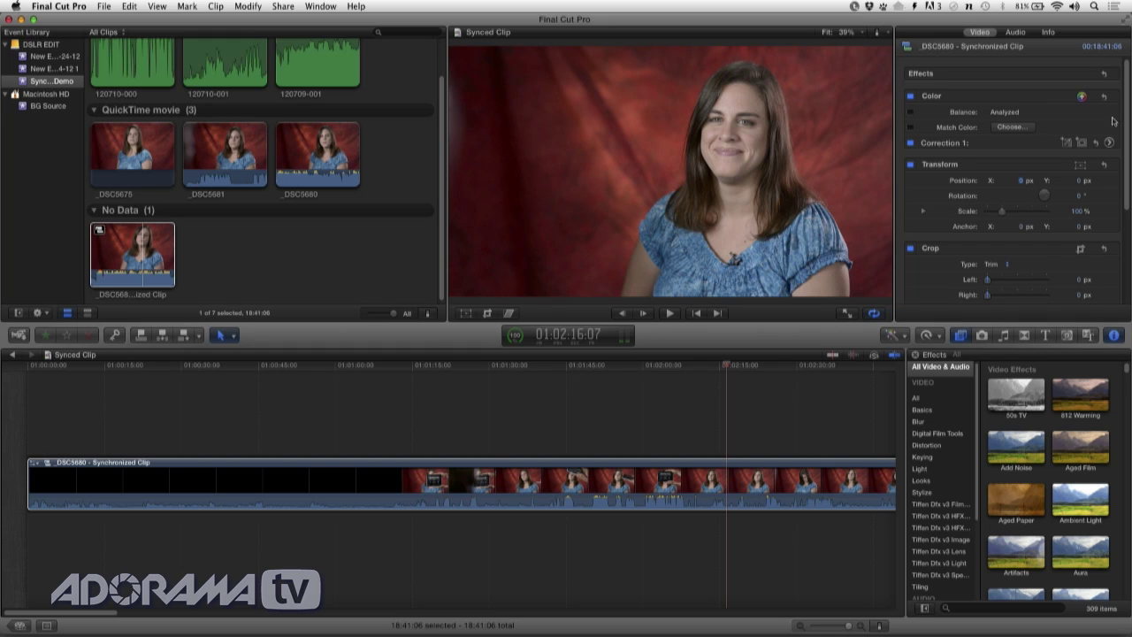
left_click(1109, 143)
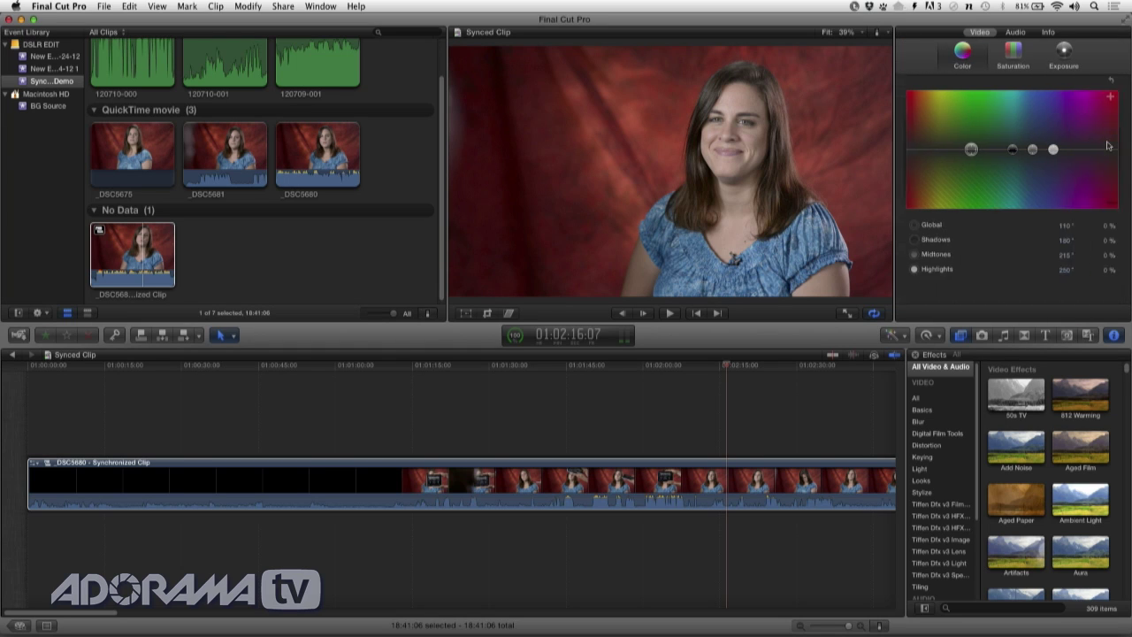
left_click(1064, 55)
left_click_drag(1026, 149, 1026, 147)
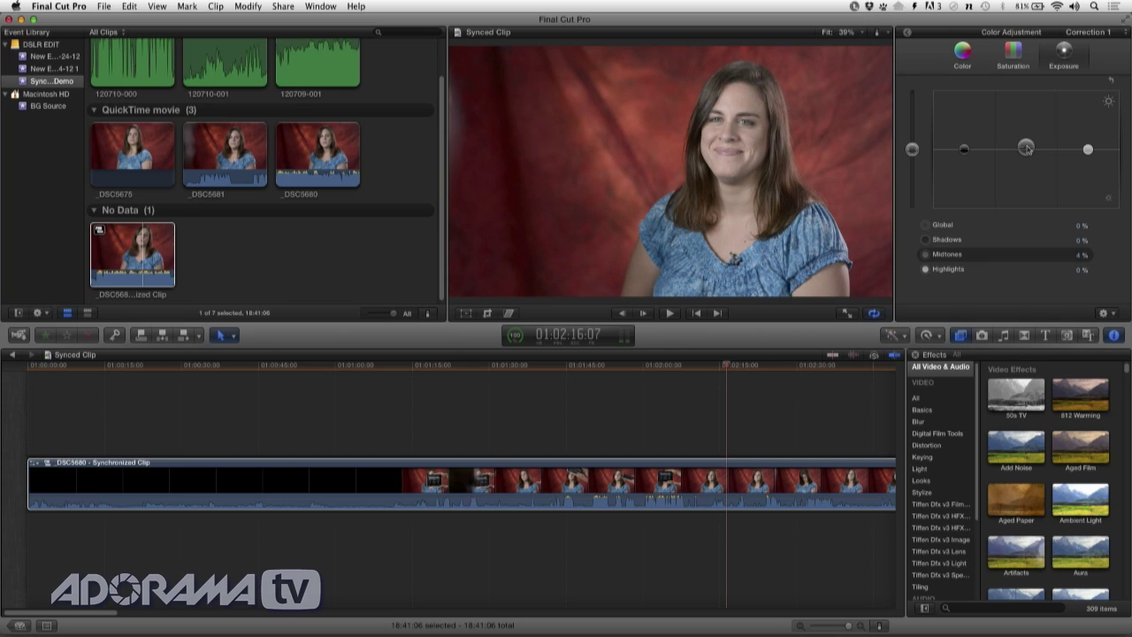
Raise the midtones saturation of the same color correction to 35% and return to the clip's video settings
left_click(1013, 55)
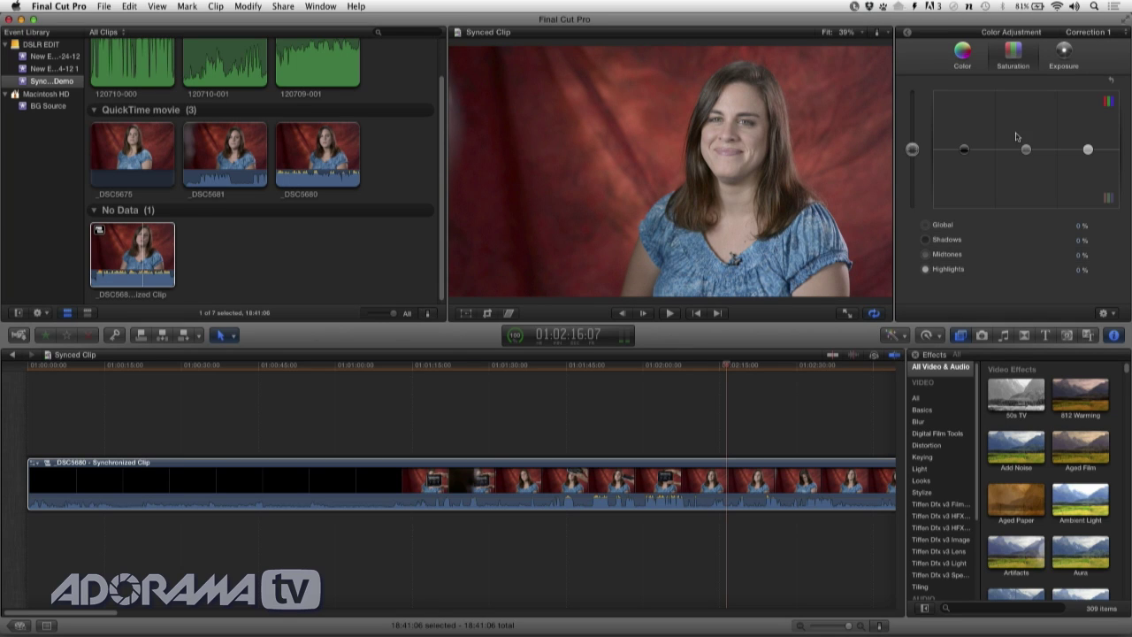
left_click_drag(1027, 151, 1026, 135)
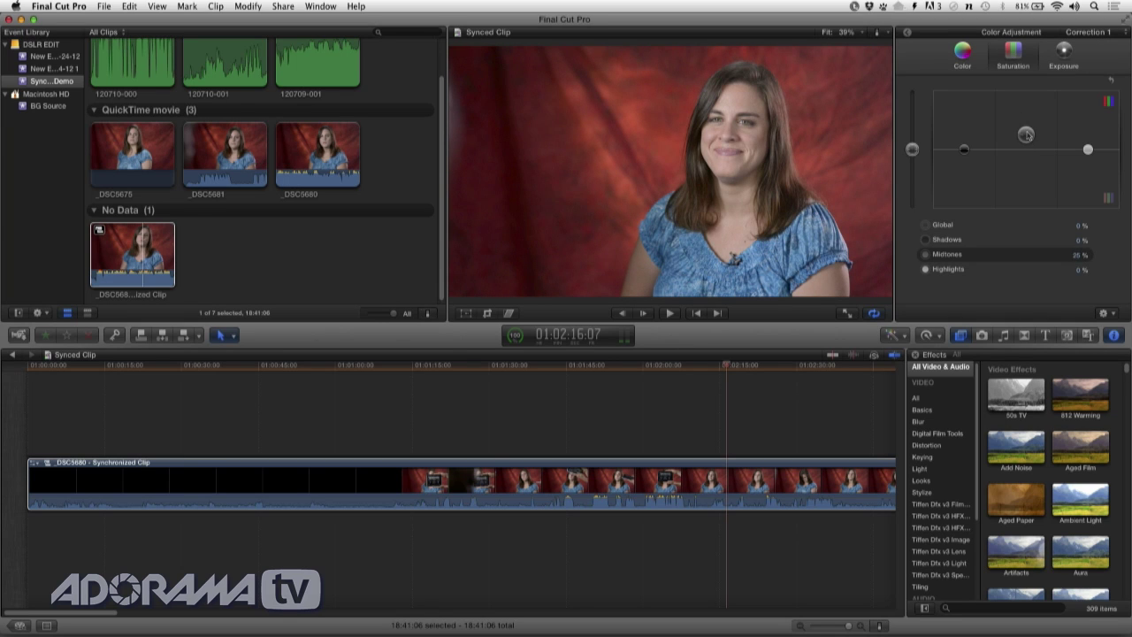
left_click(908, 34)
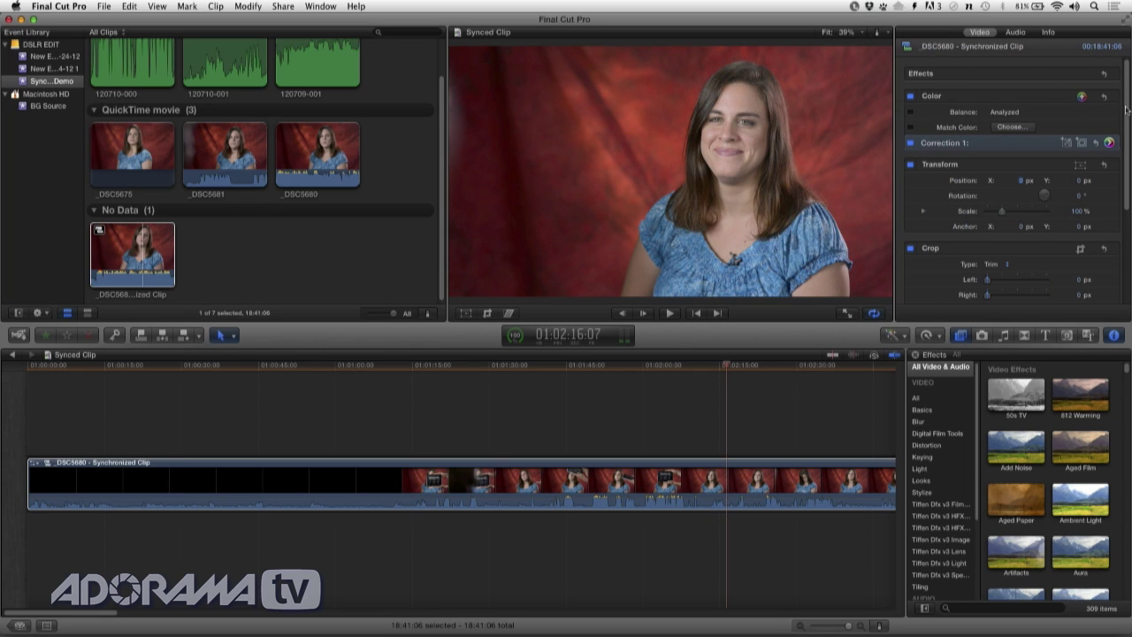
Play the synchronized clip around 01:15:01 and examine its _DSC5680 and 120709-001 audio channels in the channel configuration
left_click(1015, 33)
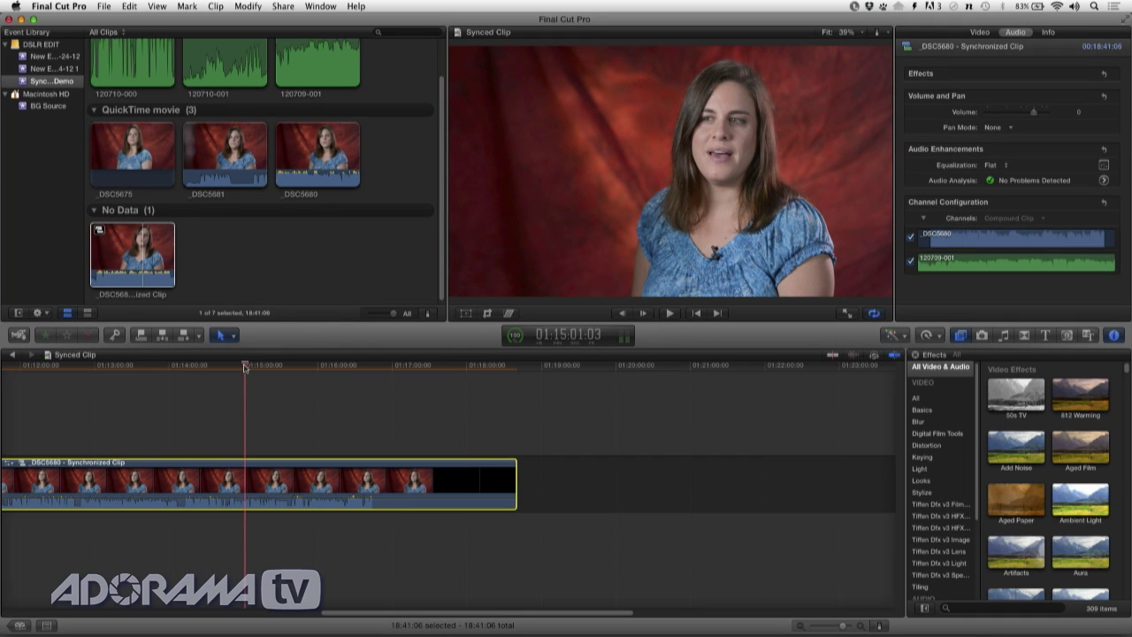
key("space")
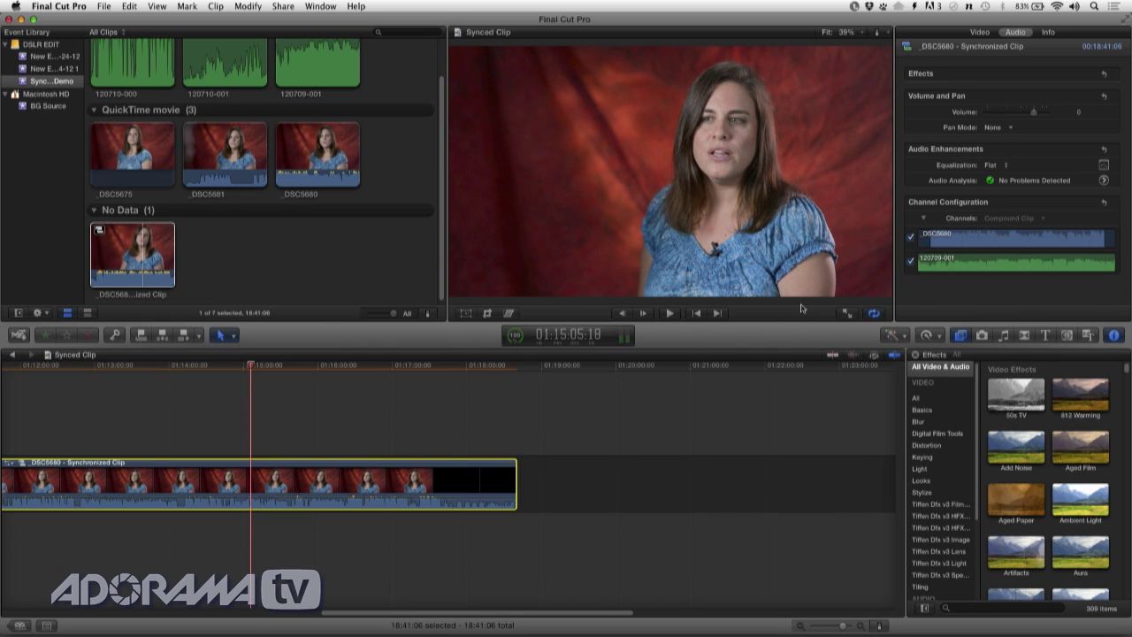
left_click(946, 264)
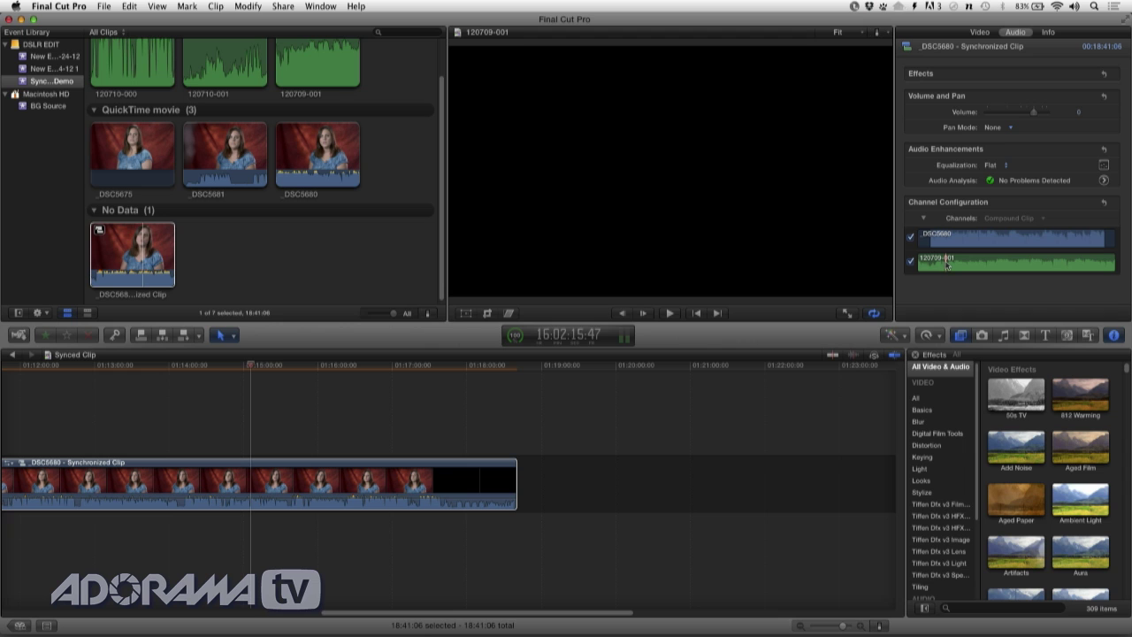
left_click(944, 242)
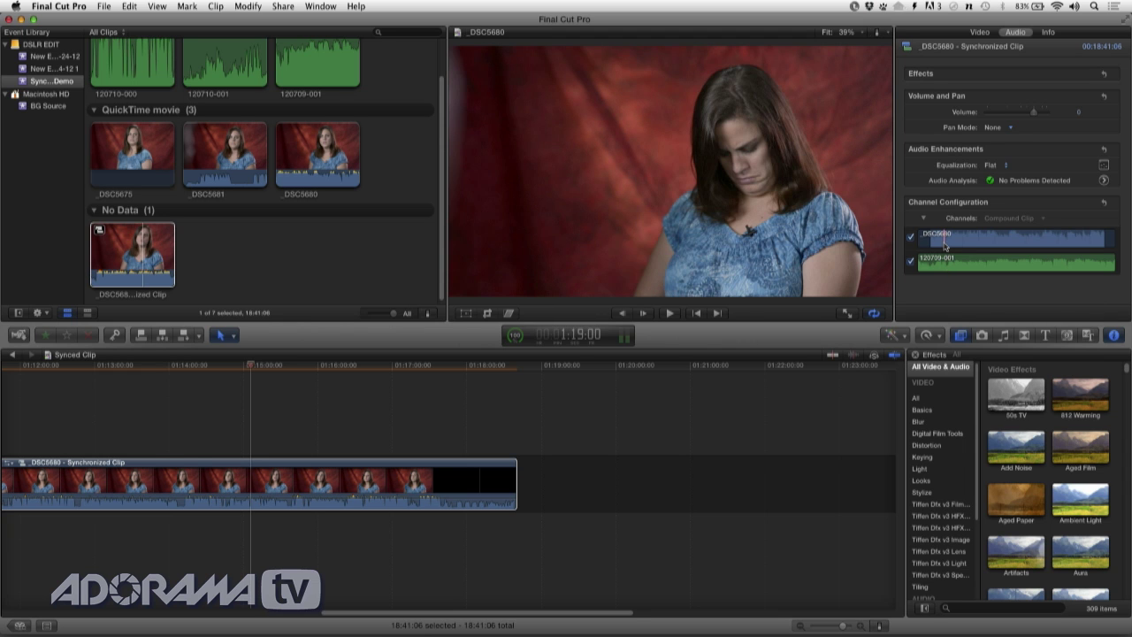
Disable the timeline clip's 120709-001 audio channel and play from about 01:14:53 to hear only the _DSC5680 camera sound
left_click(942, 262)
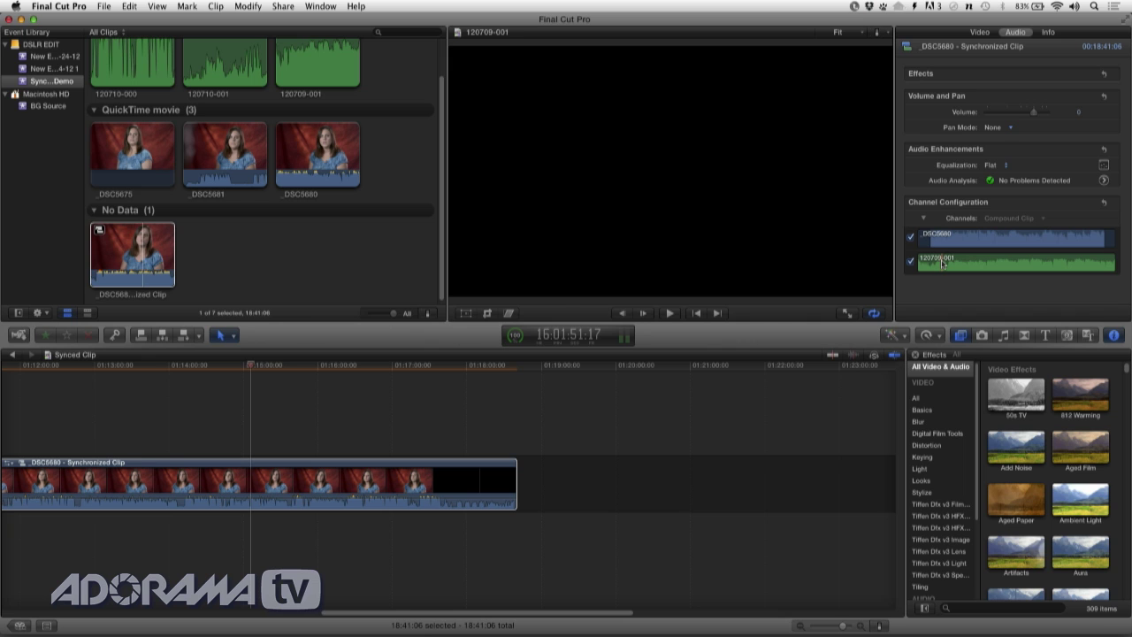
left_click(916, 253)
left_click(910, 261)
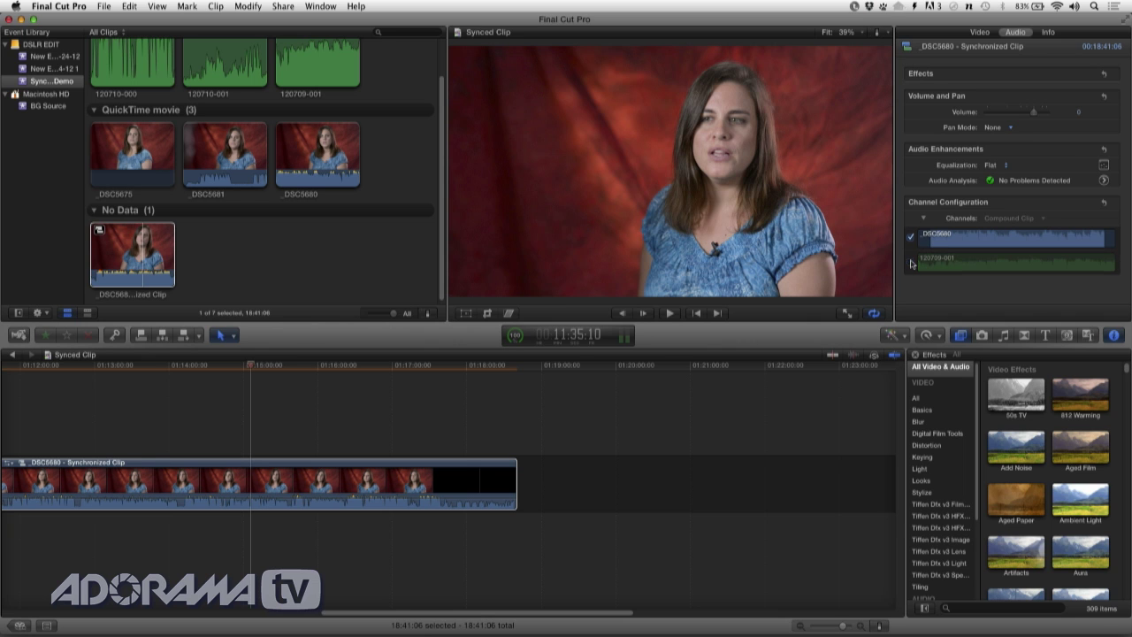
left_click(235, 366)
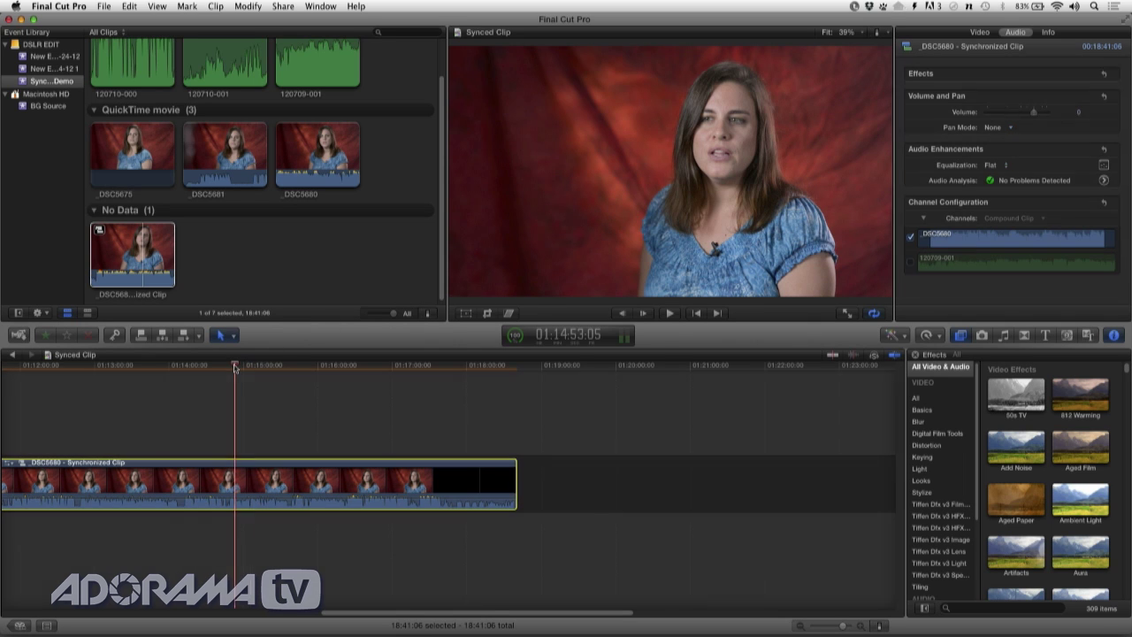
key("space")
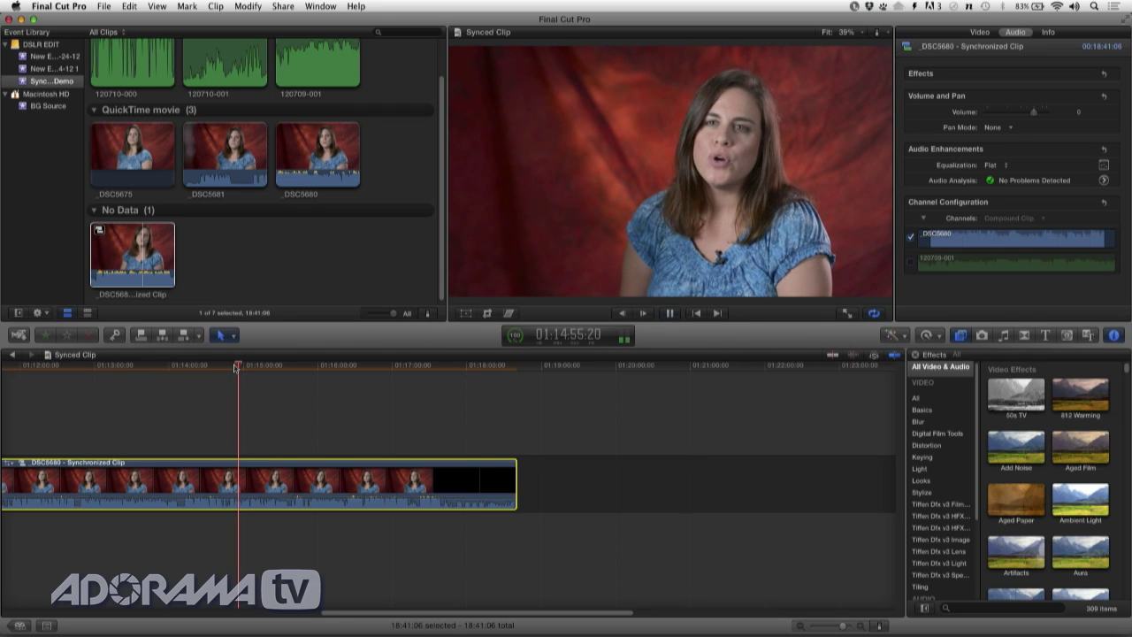
key("space")
Enable the 120709-001 channel, disable the _DSC5680 channel, and play the timeline clip from about 01:14:42 to check the external audio
left_click(962, 260)
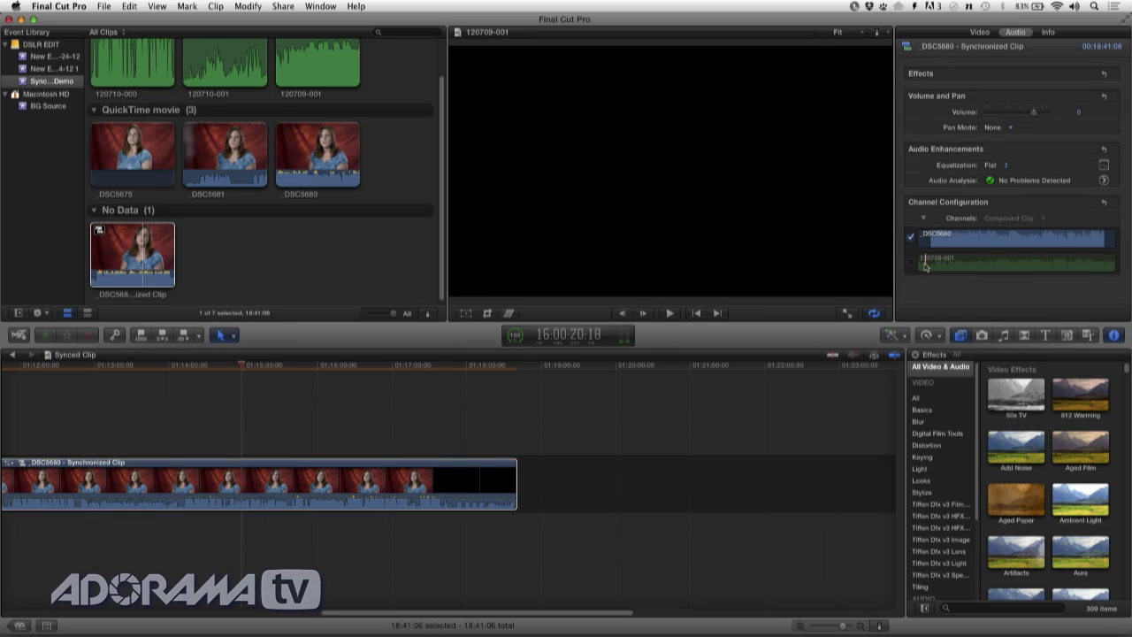
left_click(911, 261)
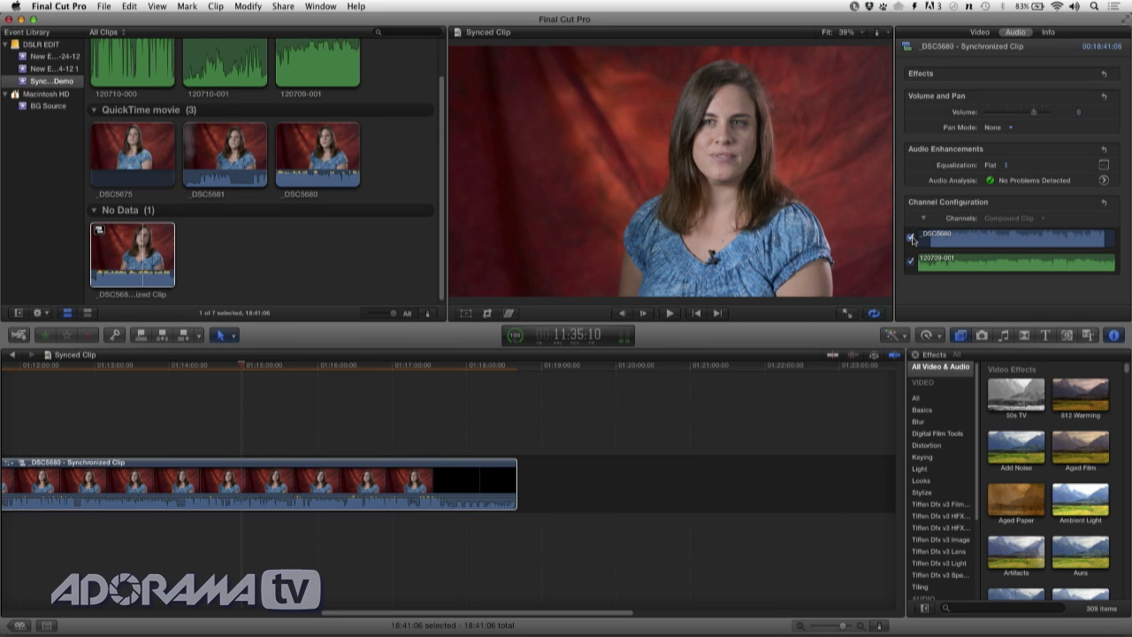
left_click(911, 237)
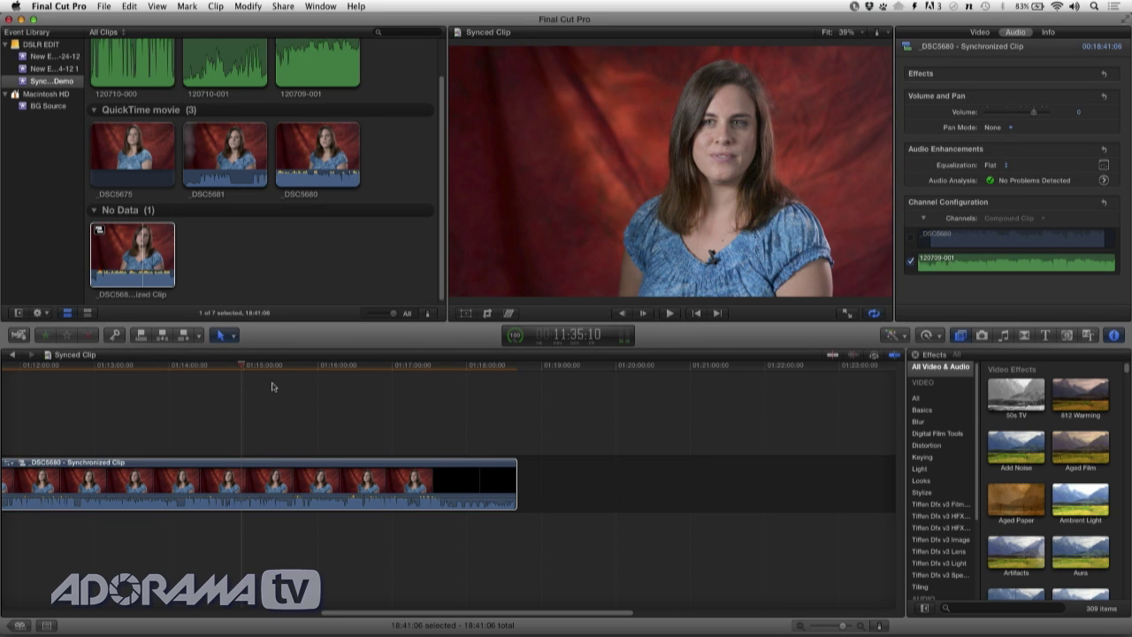
left_click(221, 366)
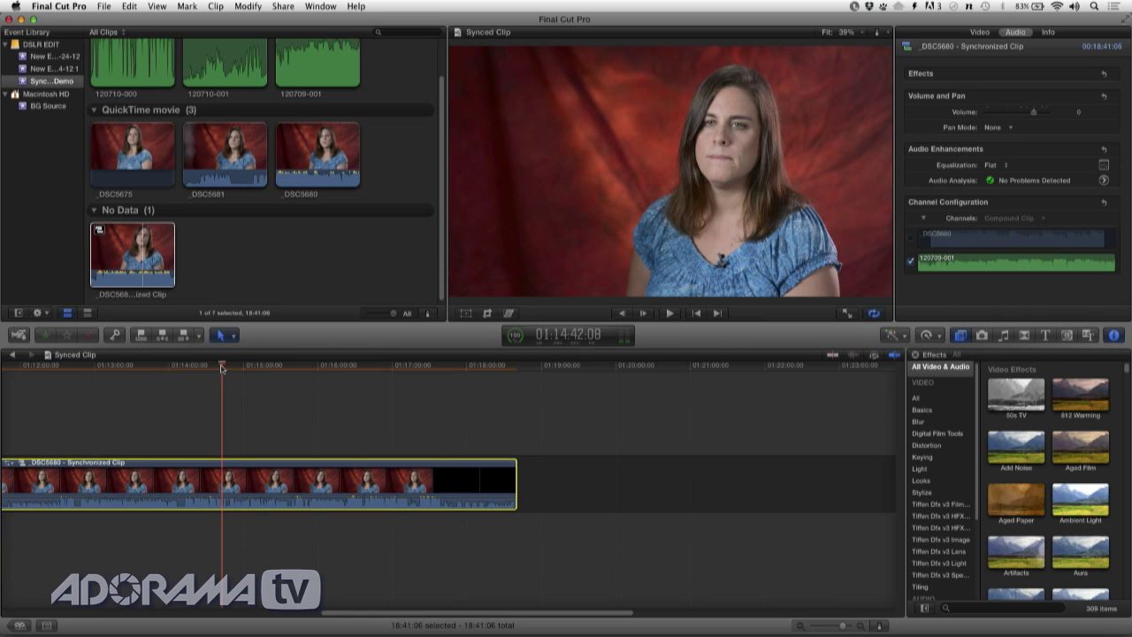
key("space")
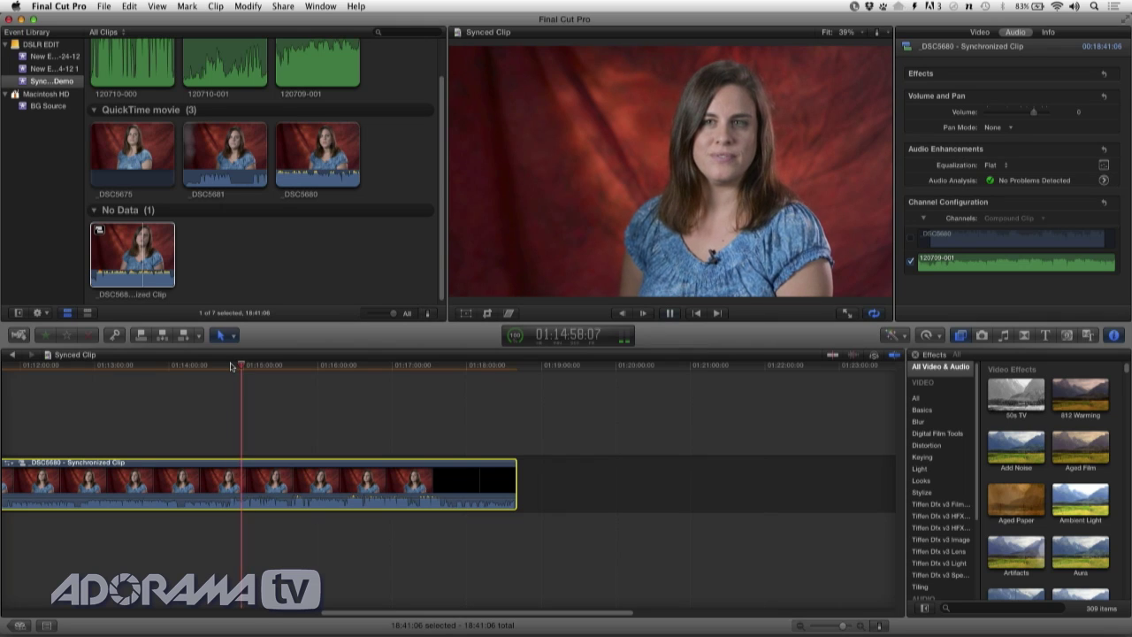
key("space")
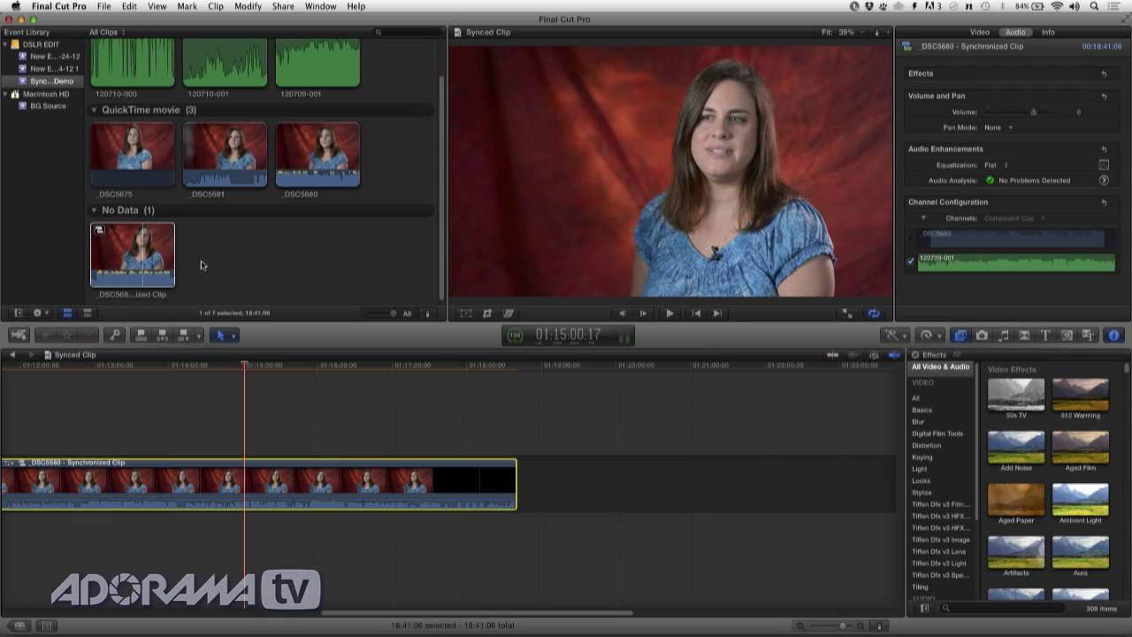
Disable the _DSC5680 channel in the audio settings of the original synchronized clip in the event
left_click(145, 257)
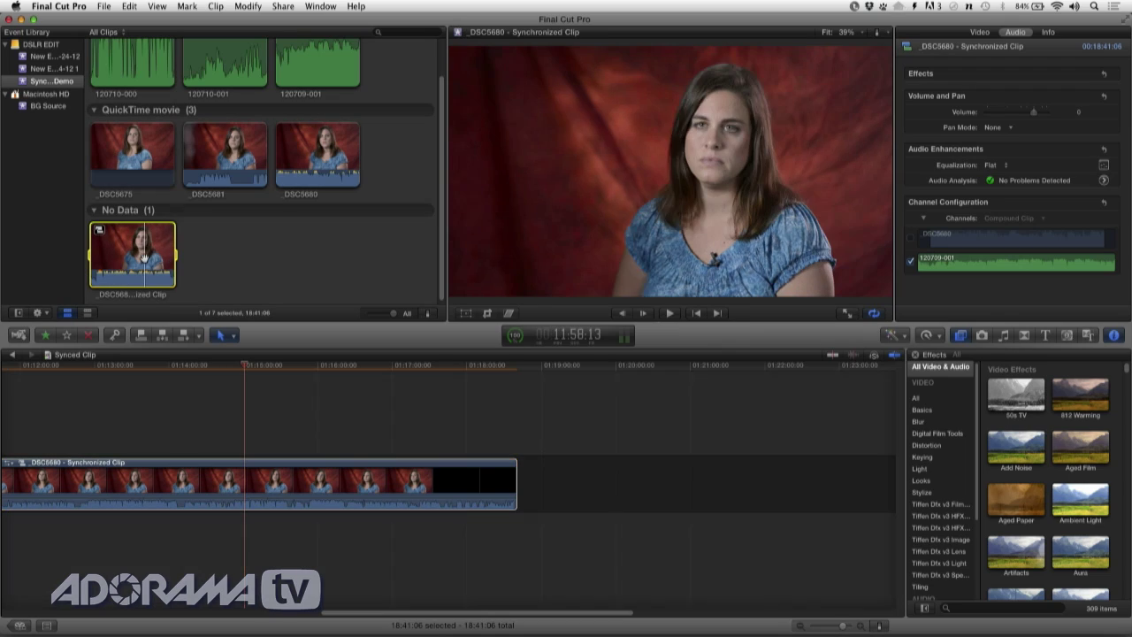
left_click(979, 32)
left_click(1016, 33)
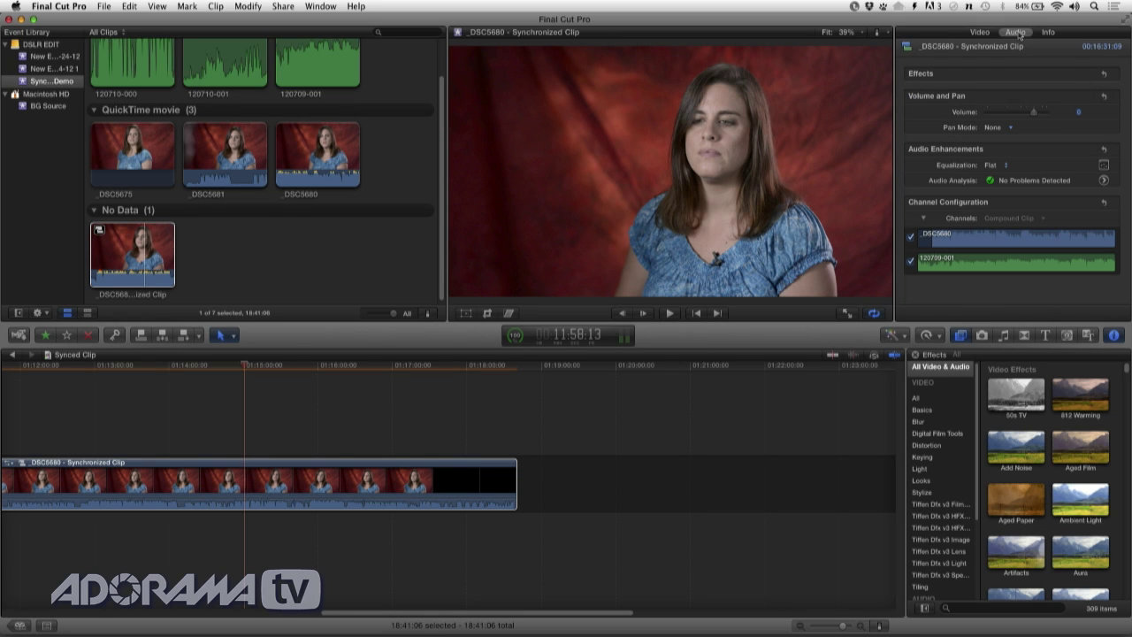
left_click(912, 237)
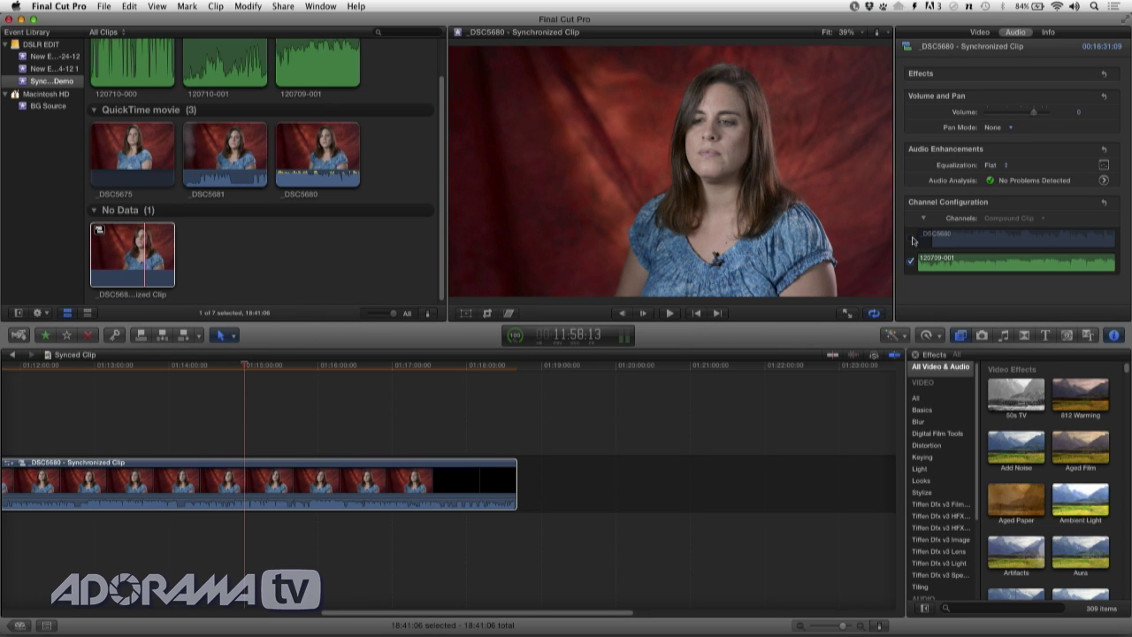
Compare the audio channel configuration of the synchronized clip in the event with that of its timeline copy
left_click(146, 245)
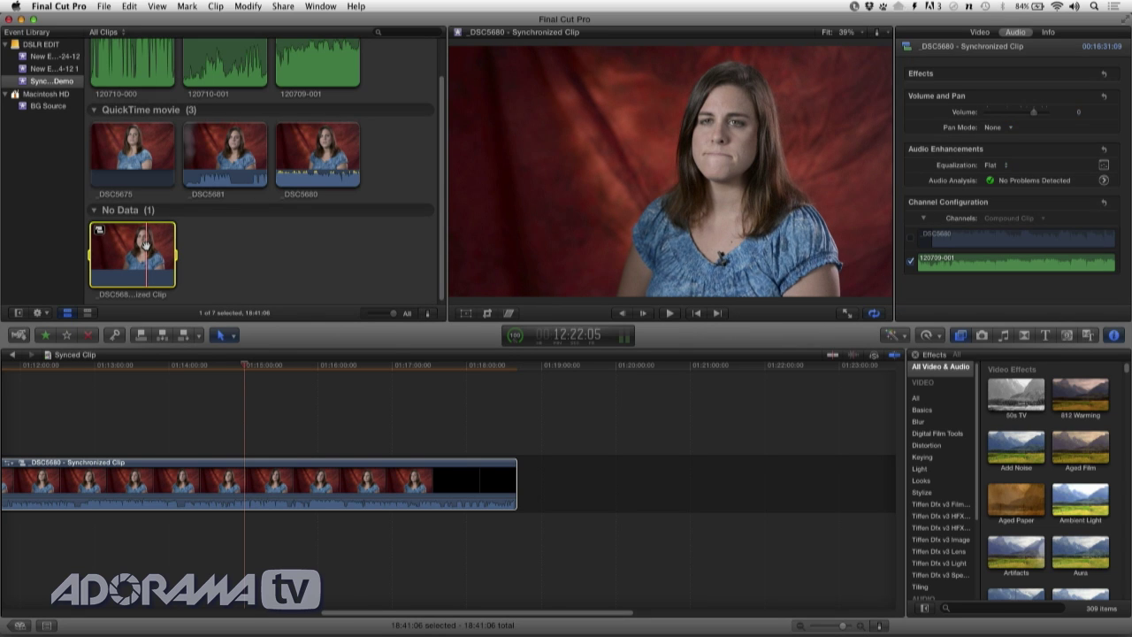
left_click(197, 473)
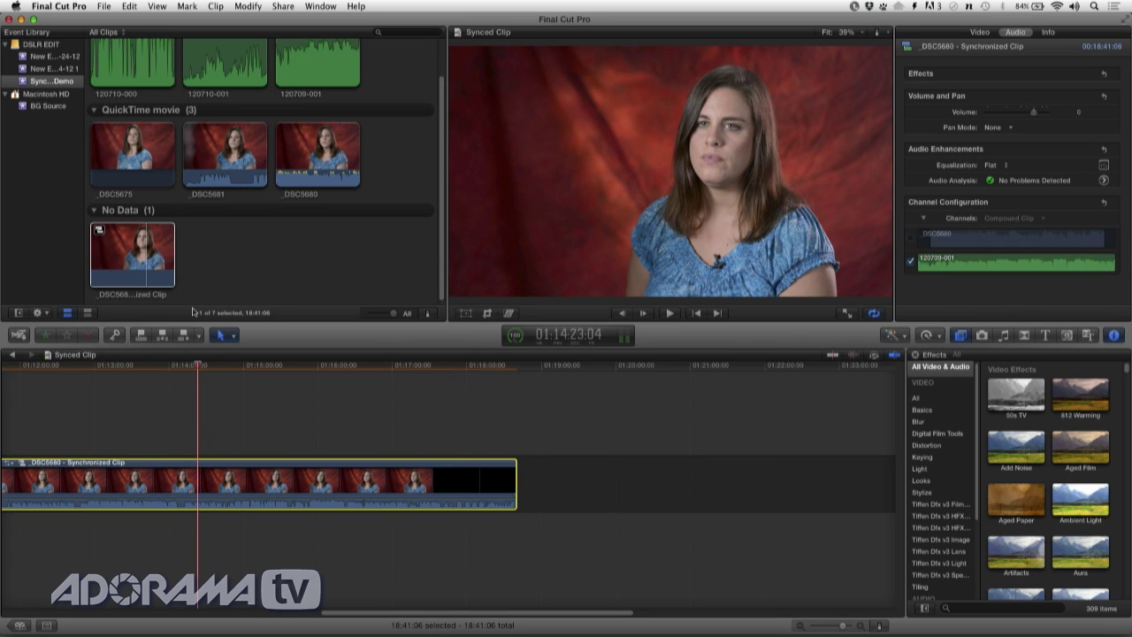
left_click(151, 261)
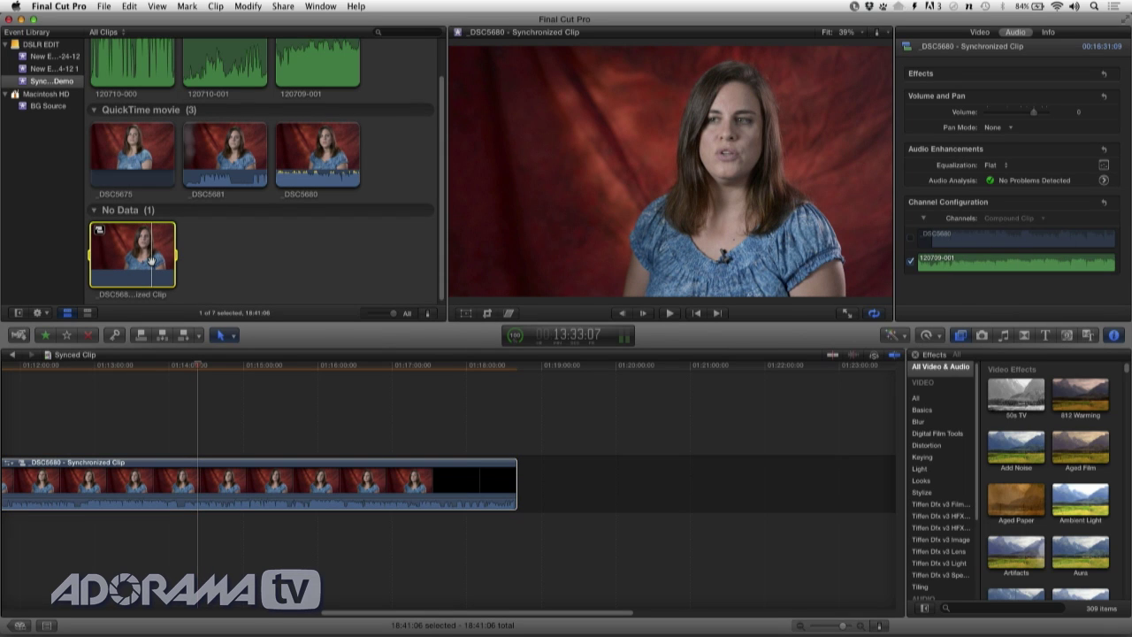